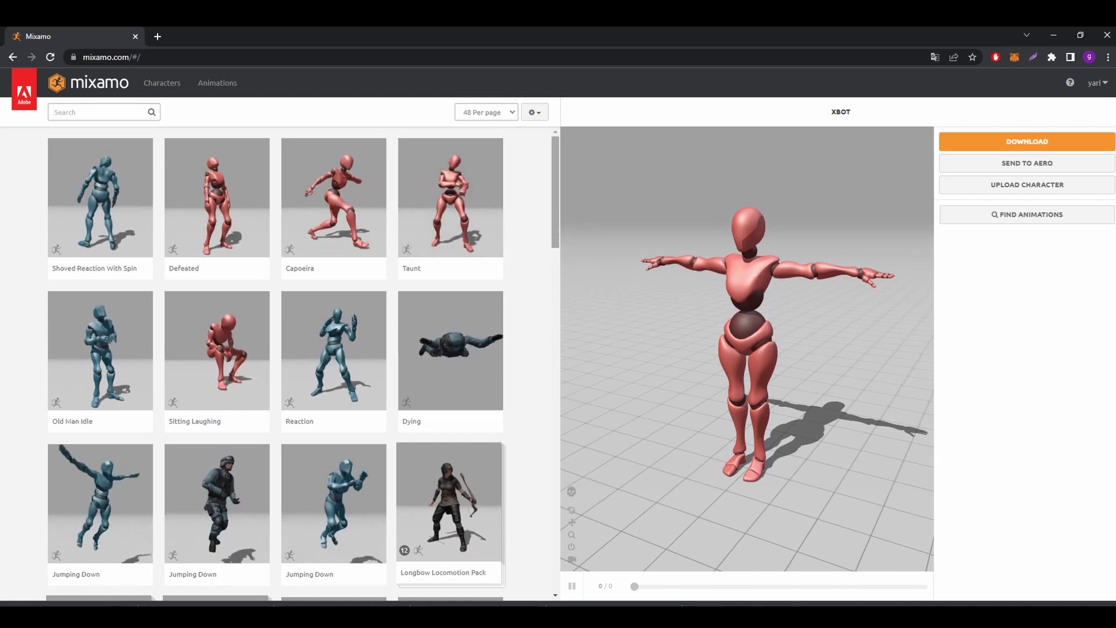
Choose the Breakdance Uprock Var 2 animation and download it as FBX Binary with skin, 30 frames per second and uniform keyframe reduction.
{"action": "scroll", "coordinate": [302, 363], "scroll_direction": "down", "scroll_amount": 20}
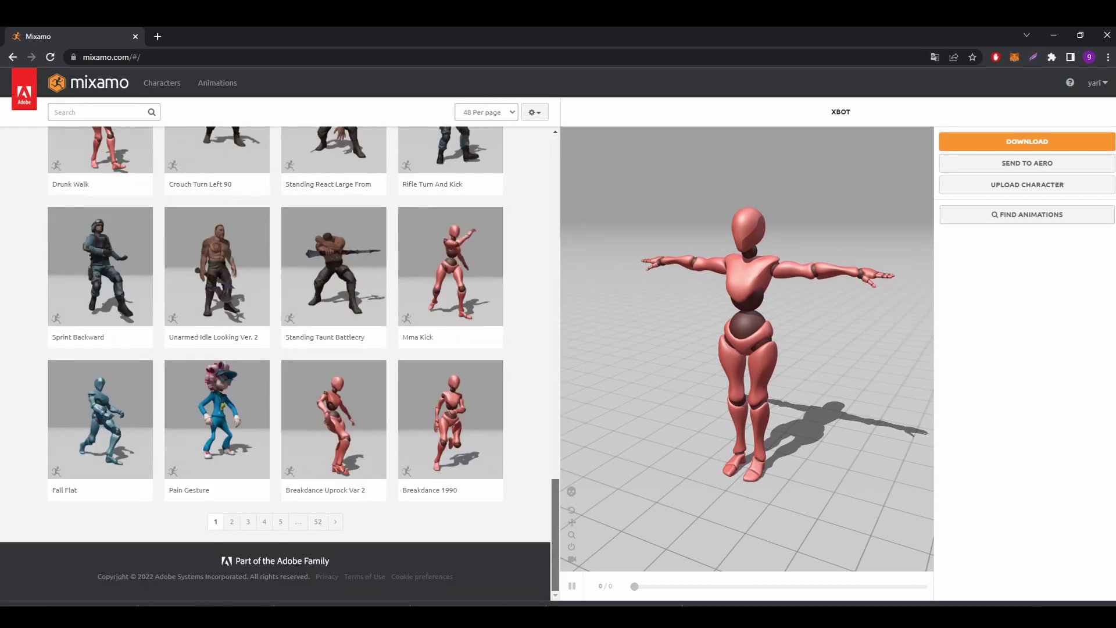
{"action": "left_click", "coordinate": [333, 427]}
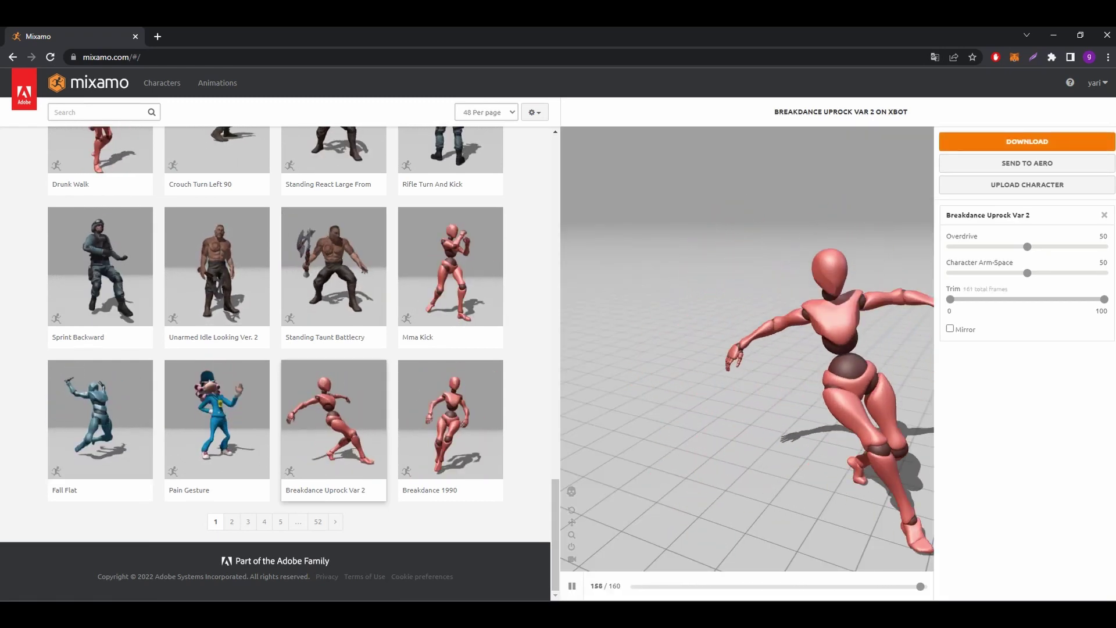
{"action": "left_click", "coordinate": [1027, 142]}
{"action": "left_click", "coordinate": [659, 191]}
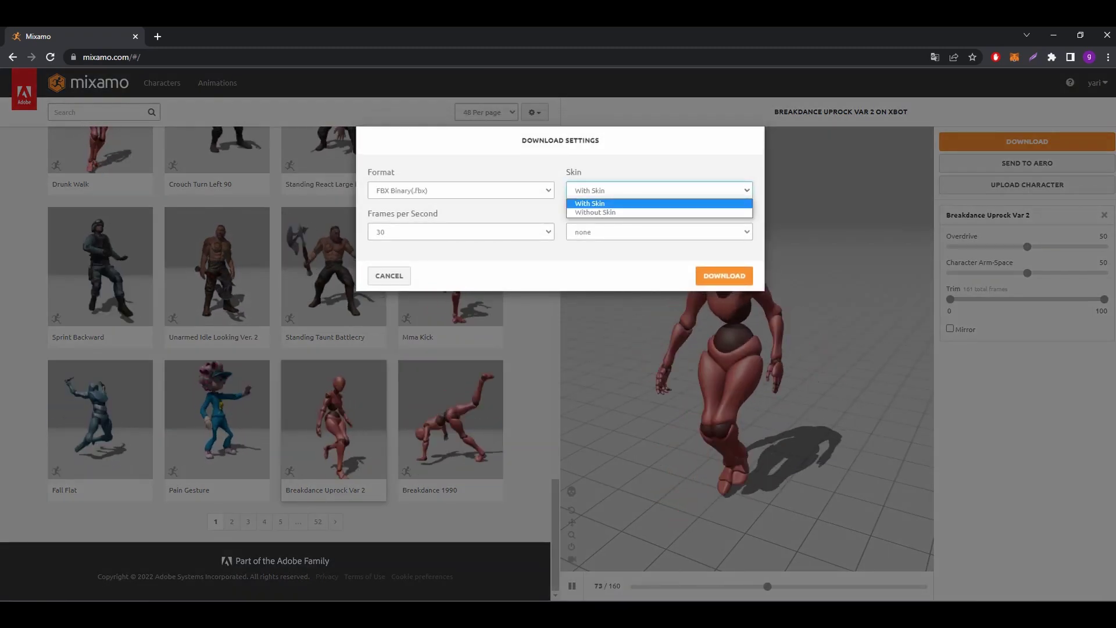
{"action": "left_click", "coordinate": [659, 204]}
{"action": "left_click", "coordinate": [659, 231]}
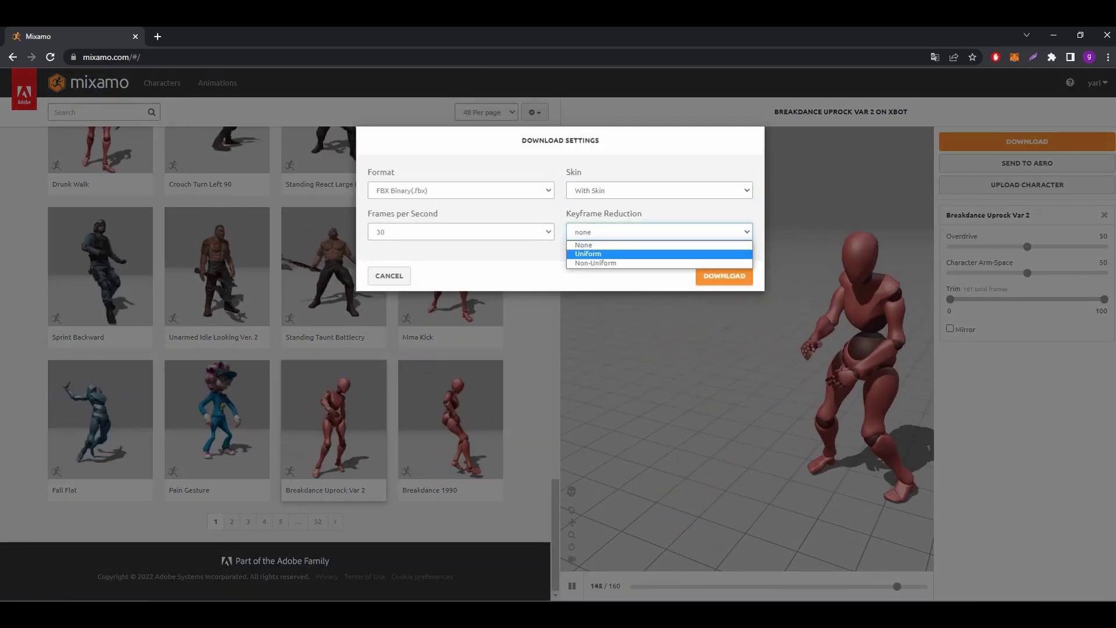
{"action": "left_click", "coordinate": [659, 251]}
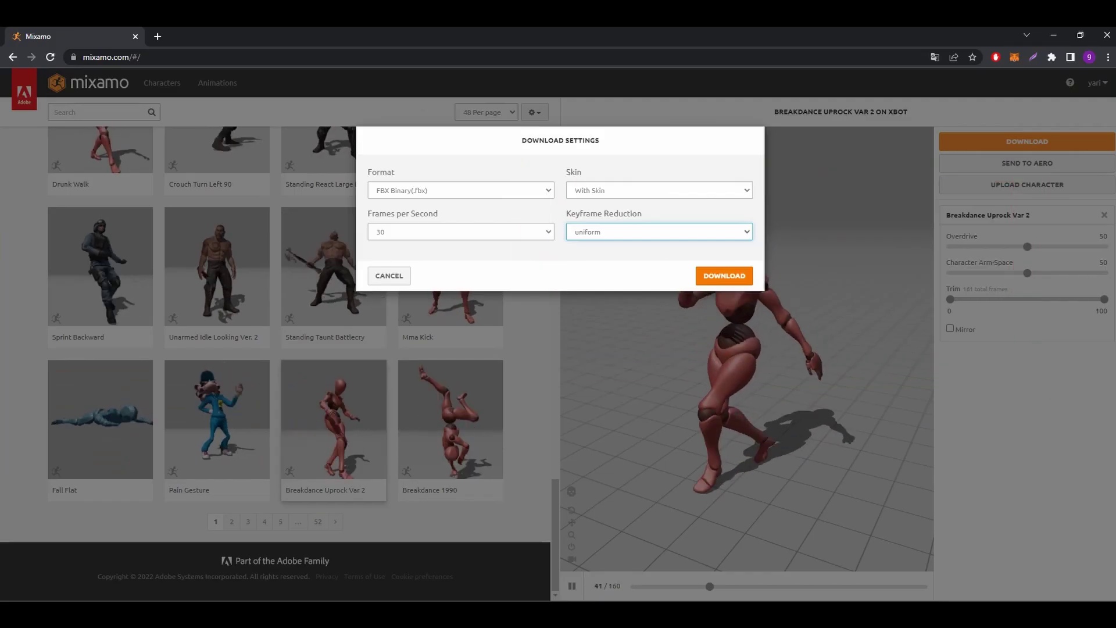
{"action": "left_click", "coordinate": [933, 430]}
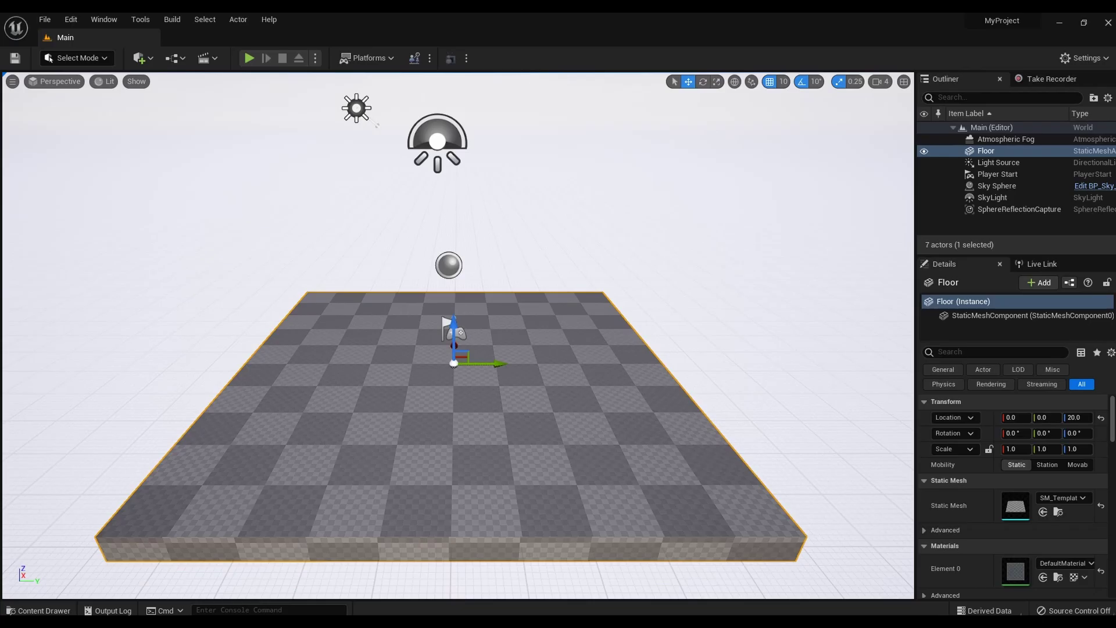
In Unreal Editor, create a mixamo folder inside the project's Content folder and open it.
{"action": "left_click", "coordinate": [38, 610]}
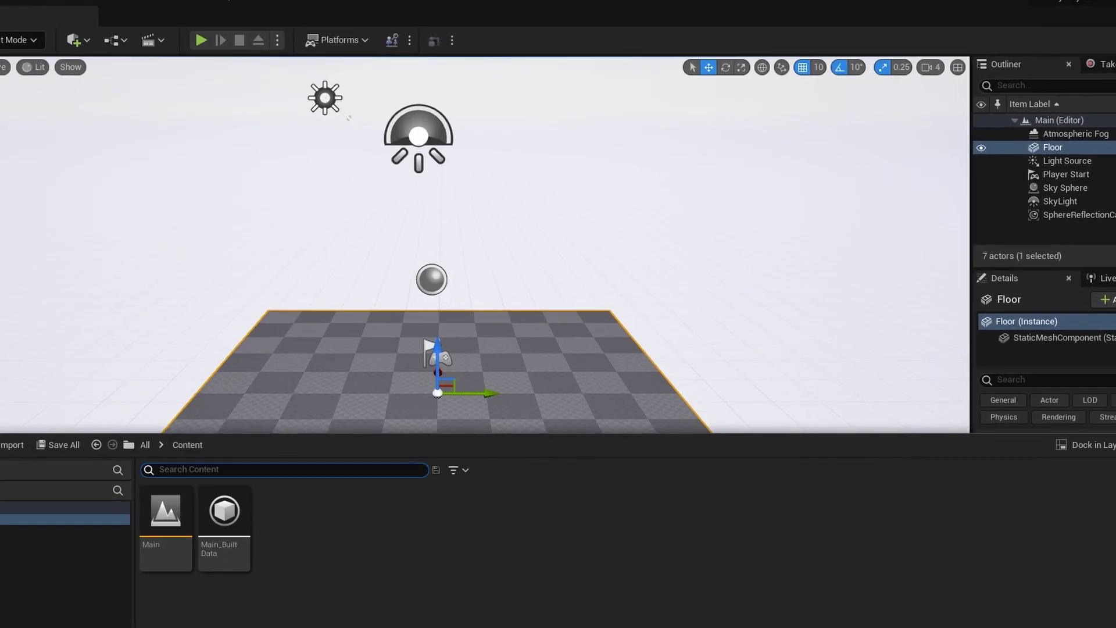
{"action": "right_click", "coordinate": [345, 480]}
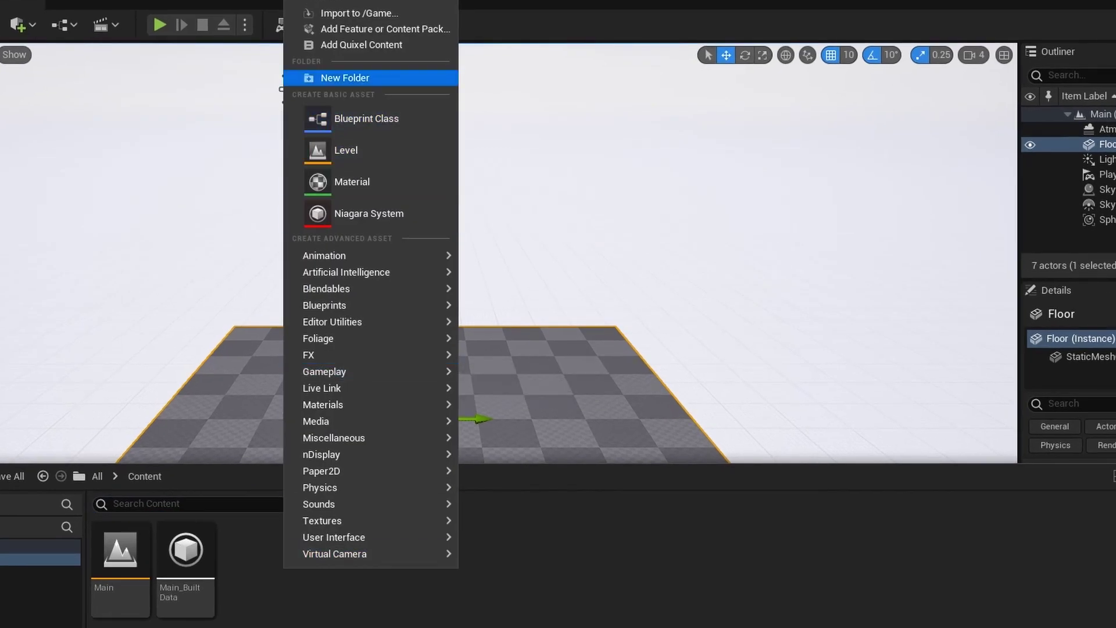
{"action": "left_click", "coordinate": [345, 78]}
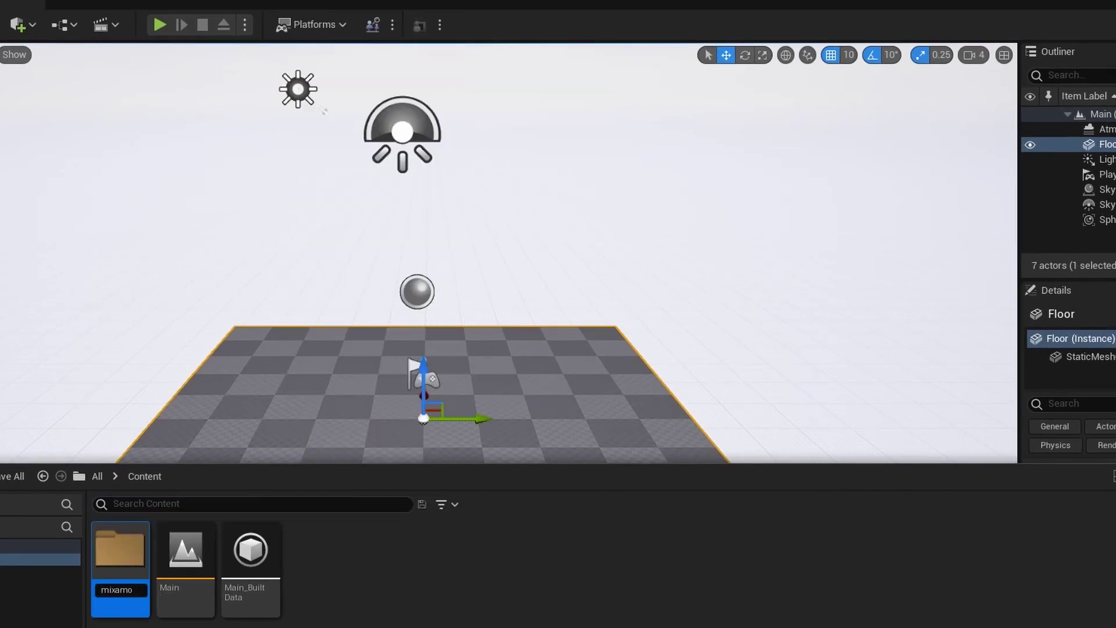
{"action": "double_click", "coordinate": [120, 549]}
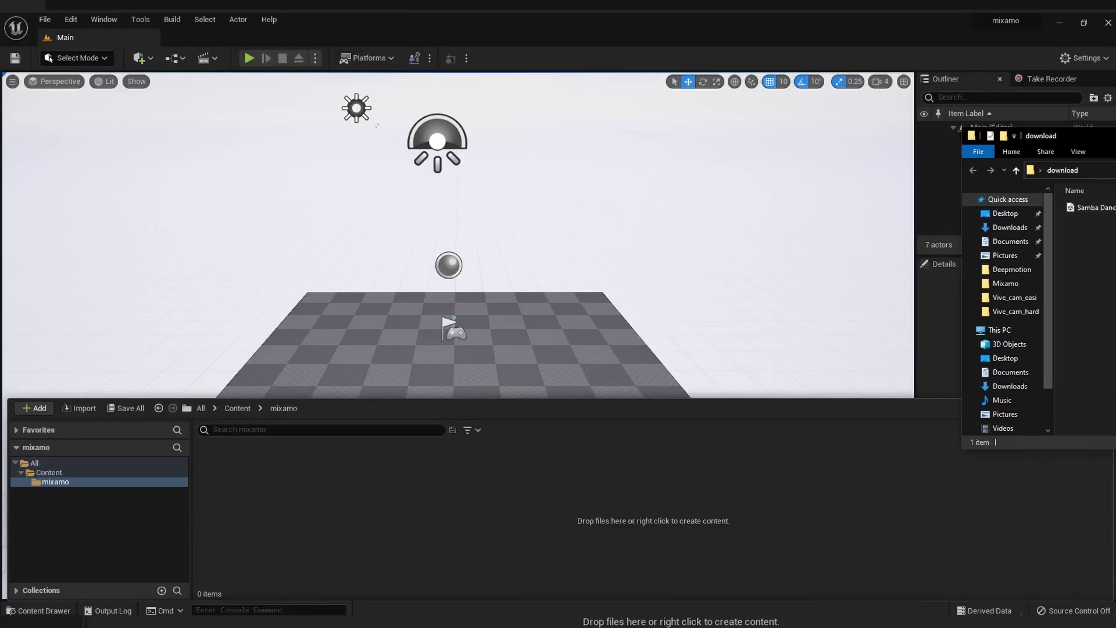
Import the downloaded Breakdance Uprock Var 2 FBX with its skeletal mesh and animation into the mixamo folder, and open the imported animation.
{"action": "left_click_drag", "start_coordinate": [1087, 136], "coordinate": [1004, 143]}
{"action": "left_click", "coordinate": [1019, 215]}
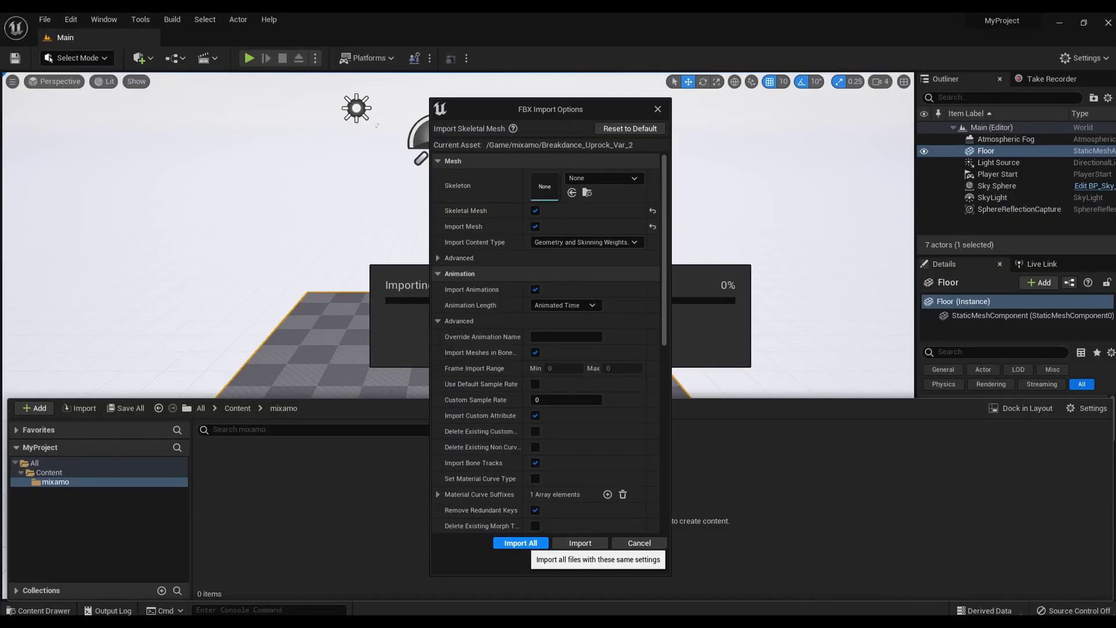
{"action": "left_click", "coordinate": [520, 543]}
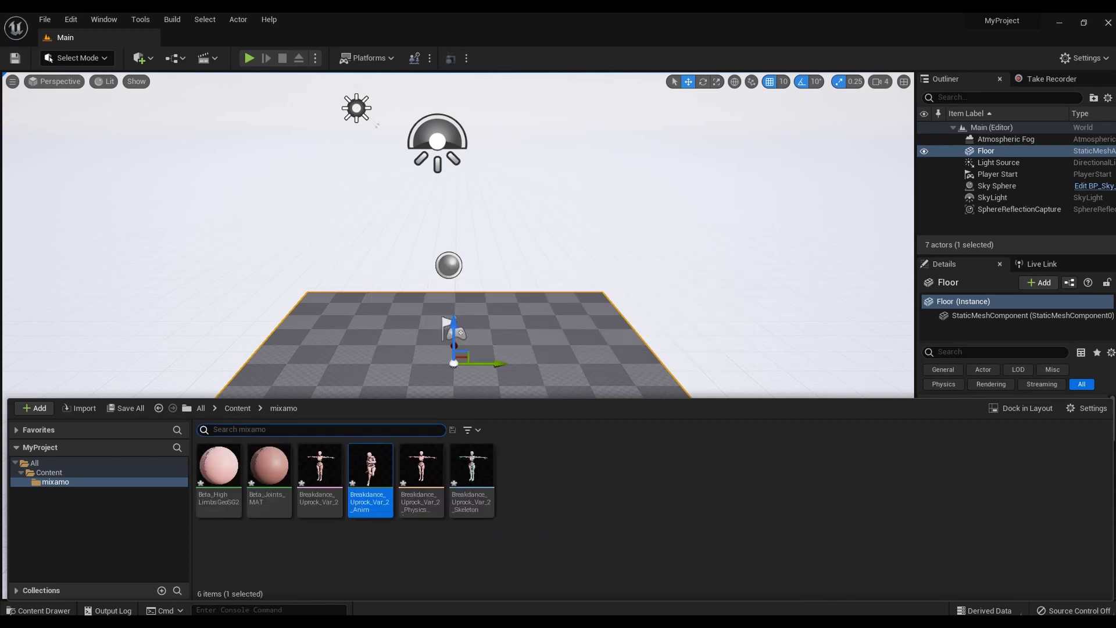
{"action": "double_click", "coordinate": [370, 478]}
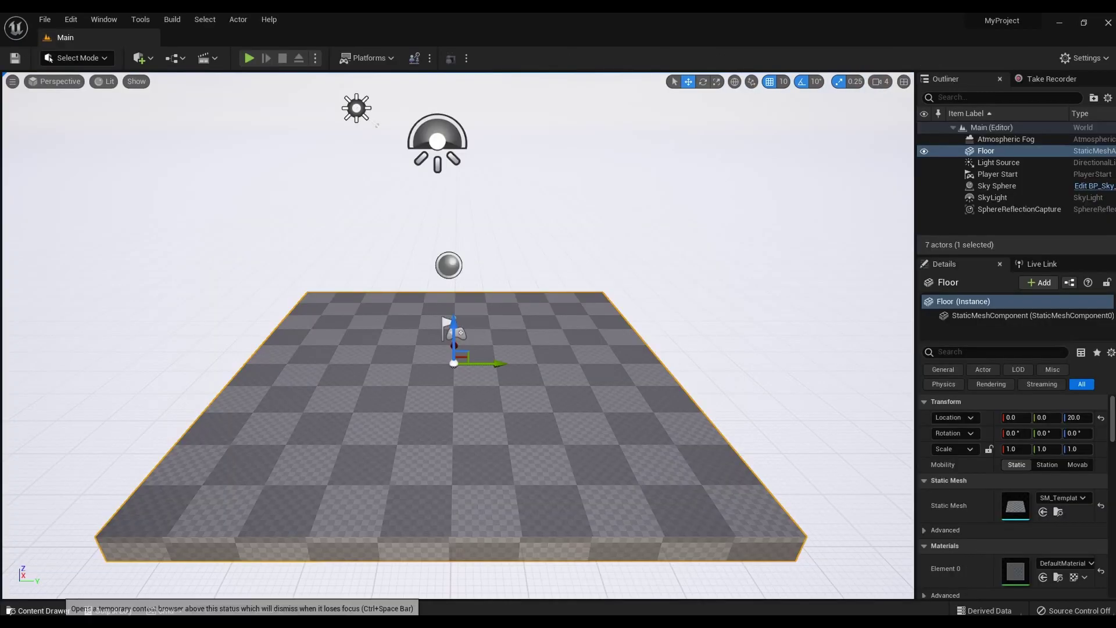
Create an IK Rig named Miximano_IK in the mixamo folder using the Breakdance_Uprock_Var_2 skeletal mesh.
{"action": "left_click", "coordinate": [38, 610]}
{"action": "left_click", "coordinate": [558, 505]}
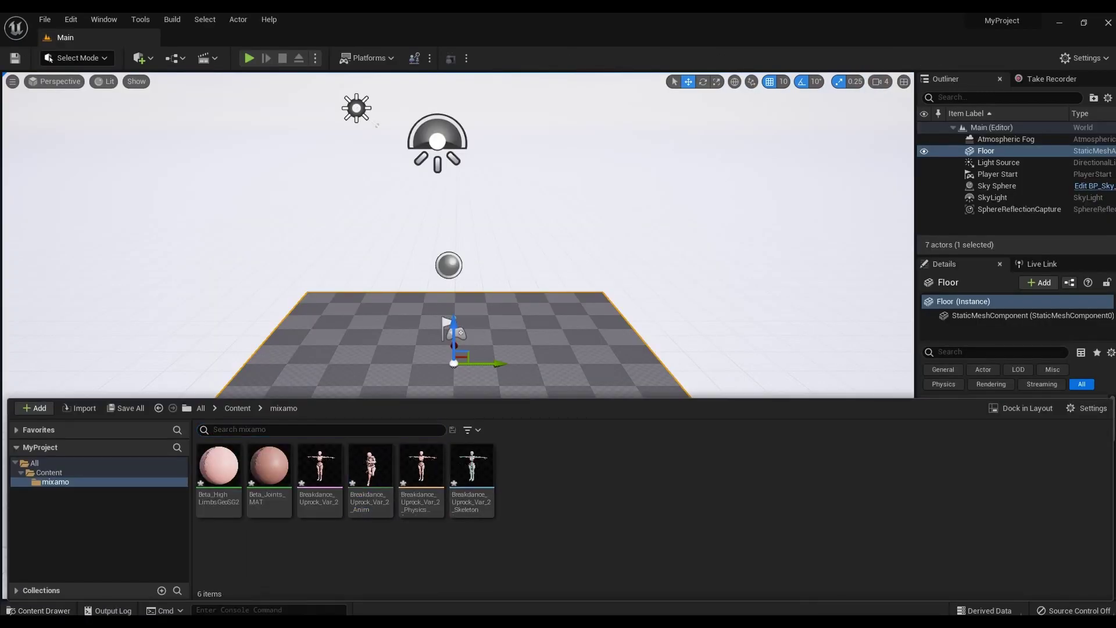
{"action": "right_click", "coordinate": [526, 552]}
{"action": "mouse_move", "coordinate": [557, 233]}
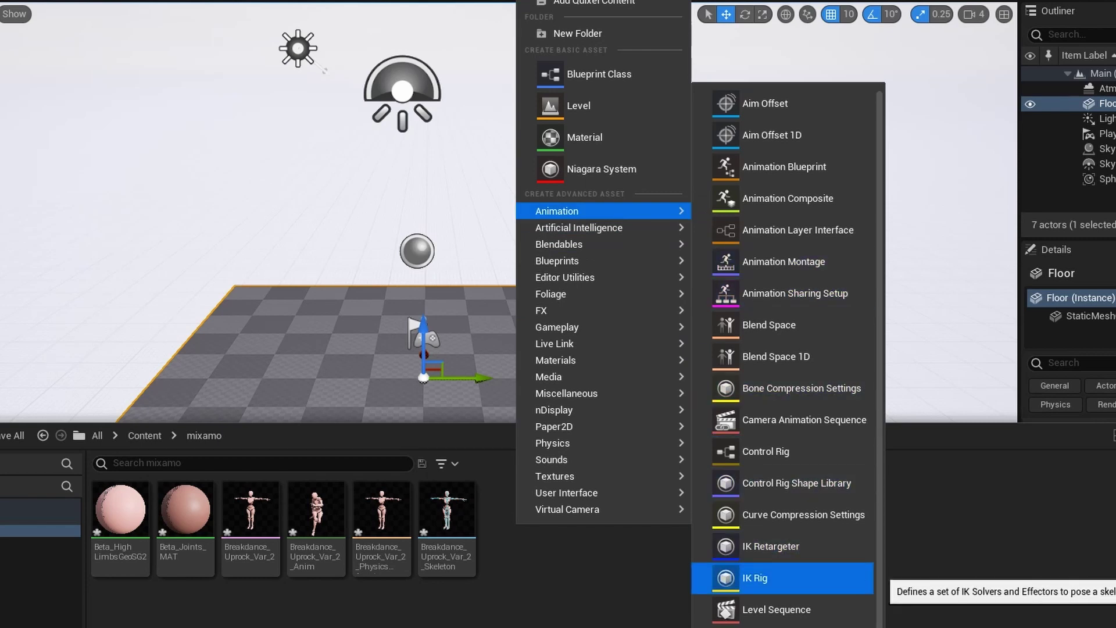
{"action": "left_click", "coordinate": [754, 577]}
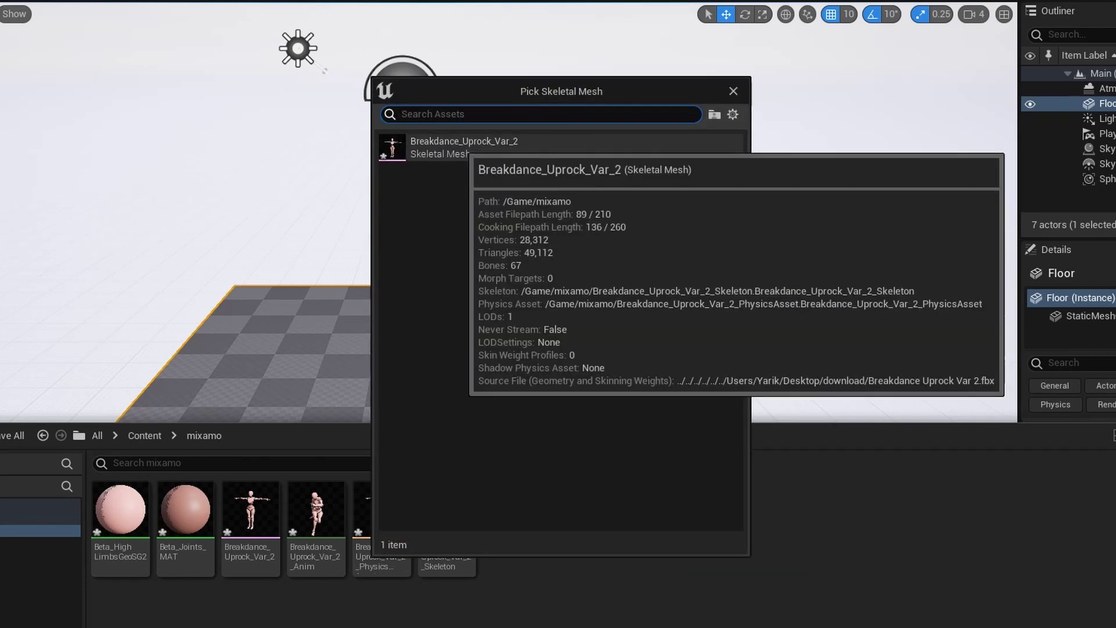
{"action": "left_click", "coordinate": [461, 148]}
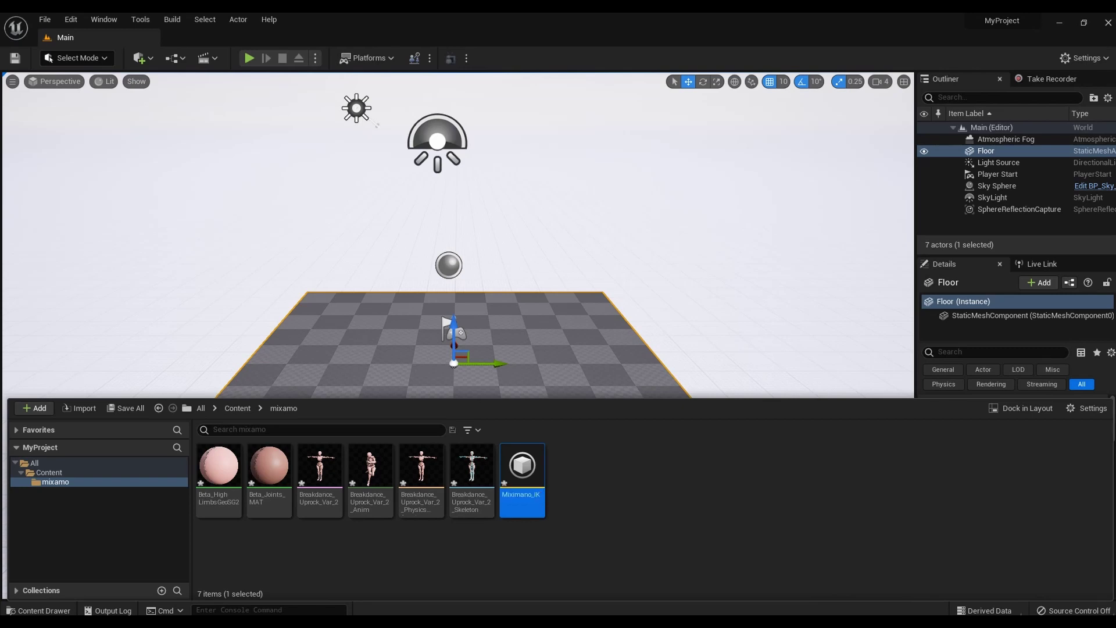
Open the Miximano_IK rig and set the Hips bone as its retarget root.
{"action": "double_click", "coordinate": [522, 467]}
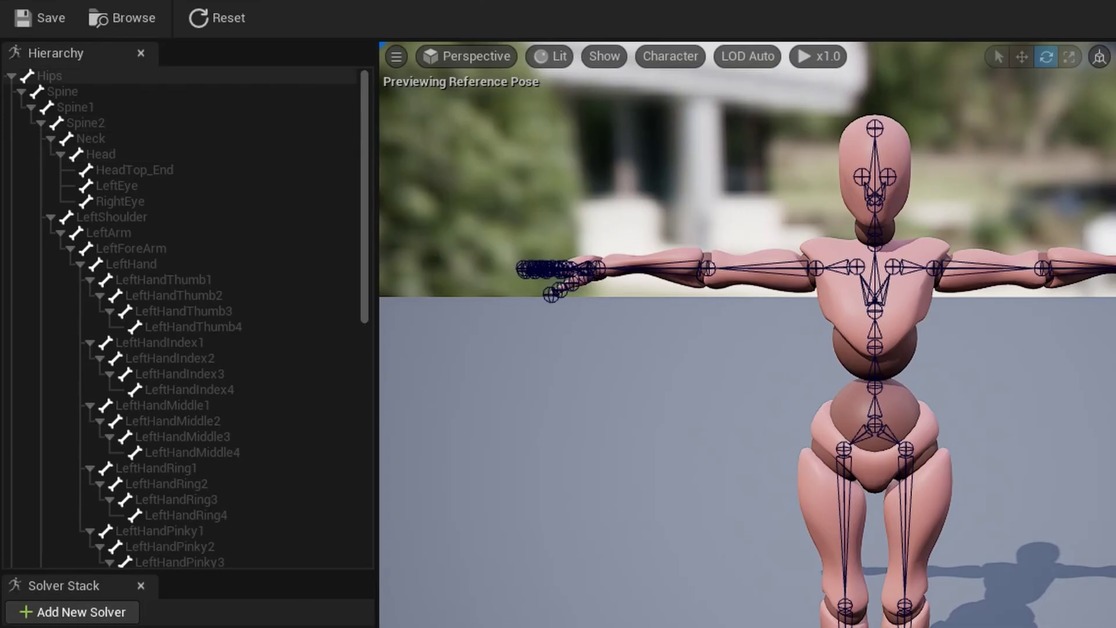
{"action": "left_click", "coordinate": [47, 75]}
{"action": "right_click", "coordinate": [40, 75]}
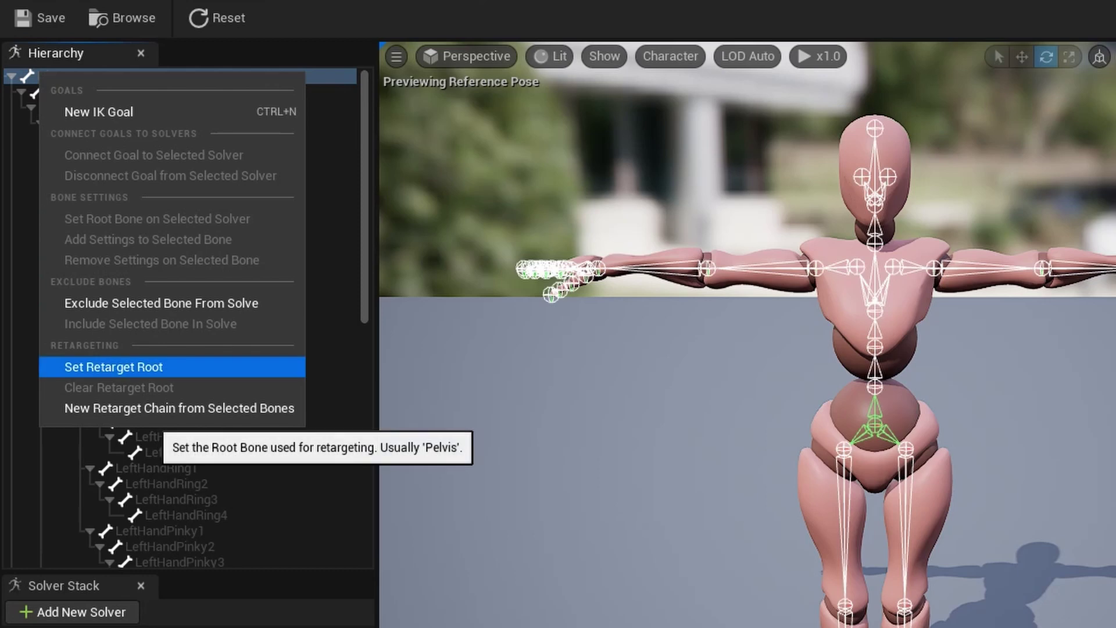
{"action": "left_click", "coordinate": [145, 367]}
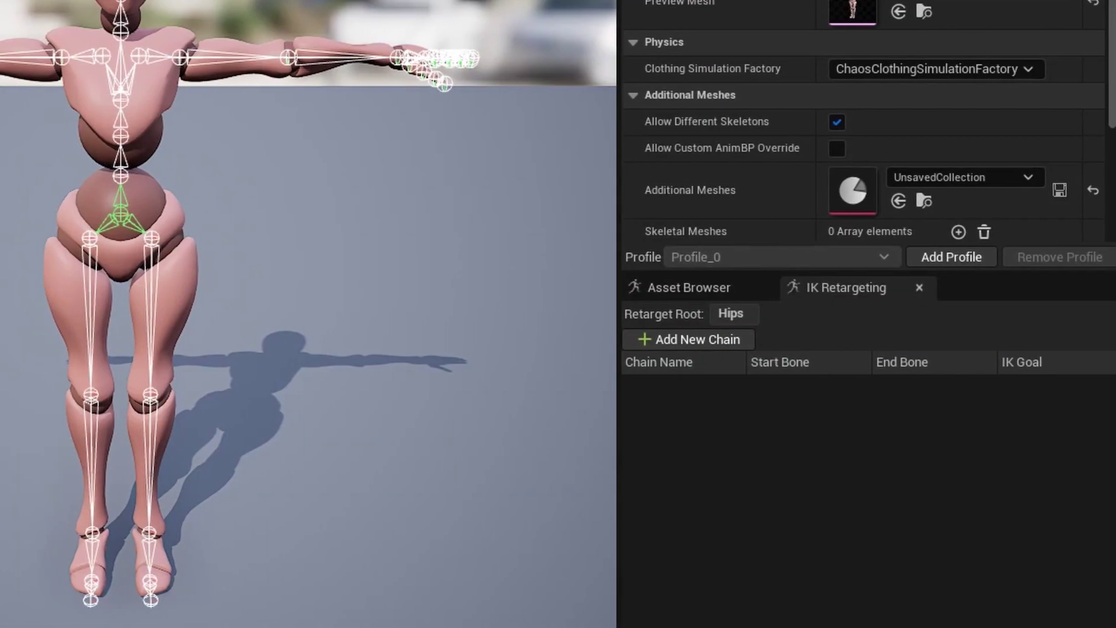
Add a retarget chain named Spine running from the Spine bone to Spine2.
{"action": "left_click", "coordinate": [23, 41]}
{"action": "left_click", "coordinate": [47, 111], "text": "ctrl"}
{"action": "left_click", "coordinate": [53, 120], "text": "ctrl"}
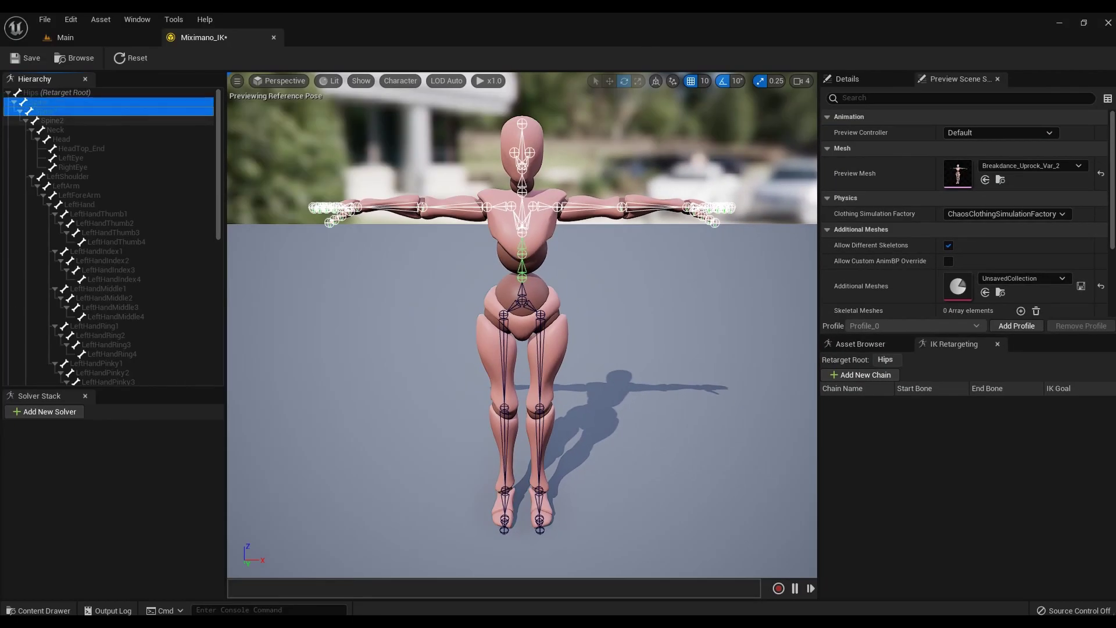
{"action": "right_click", "coordinate": [54, 121]}
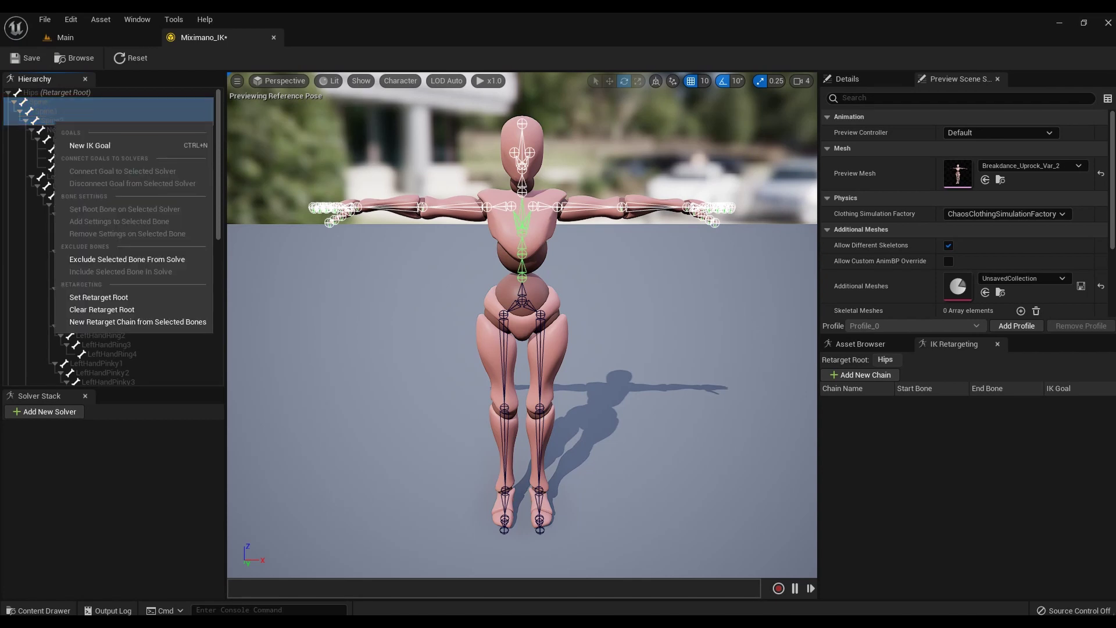
{"action": "left_click", "coordinate": [138, 322]}
{"action": "key", "text": "Return"}
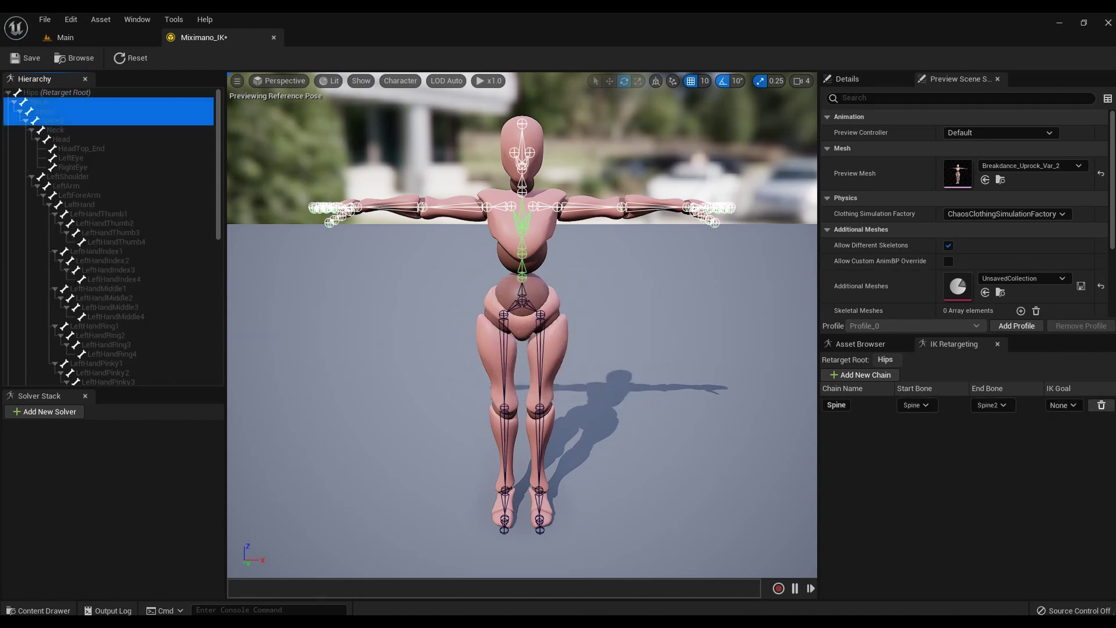
Add a retarget chain named Neck from the single Neck bone.
{"action": "left_click", "coordinate": [56, 131]}
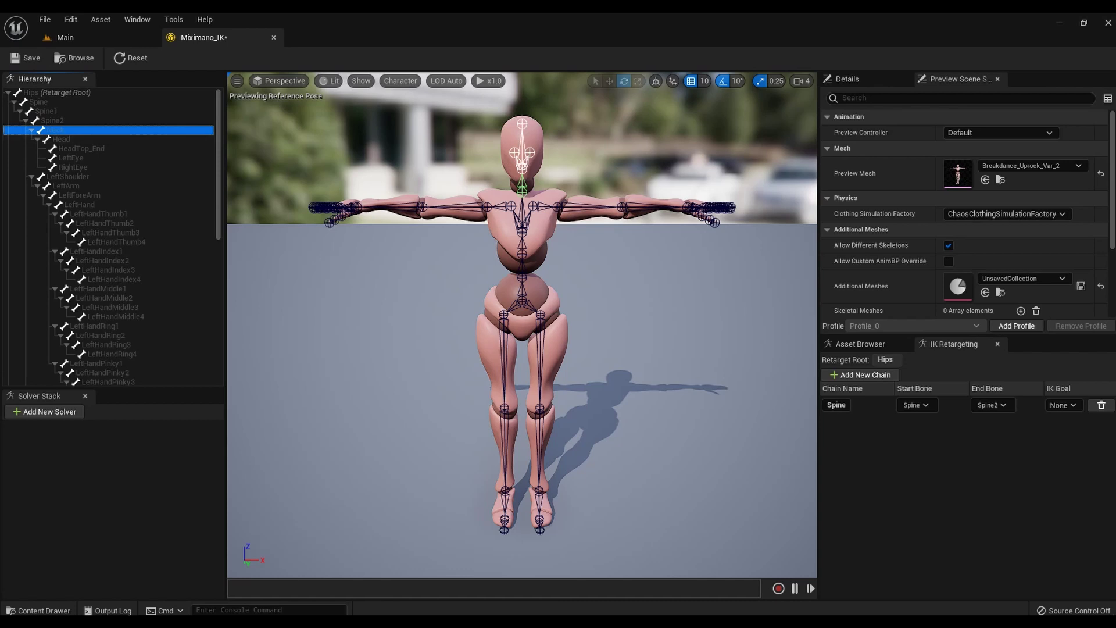
{"action": "right_click", "coordinate": [67, 130]}
{"action": "left_click", "coordinate": [150, 332]}
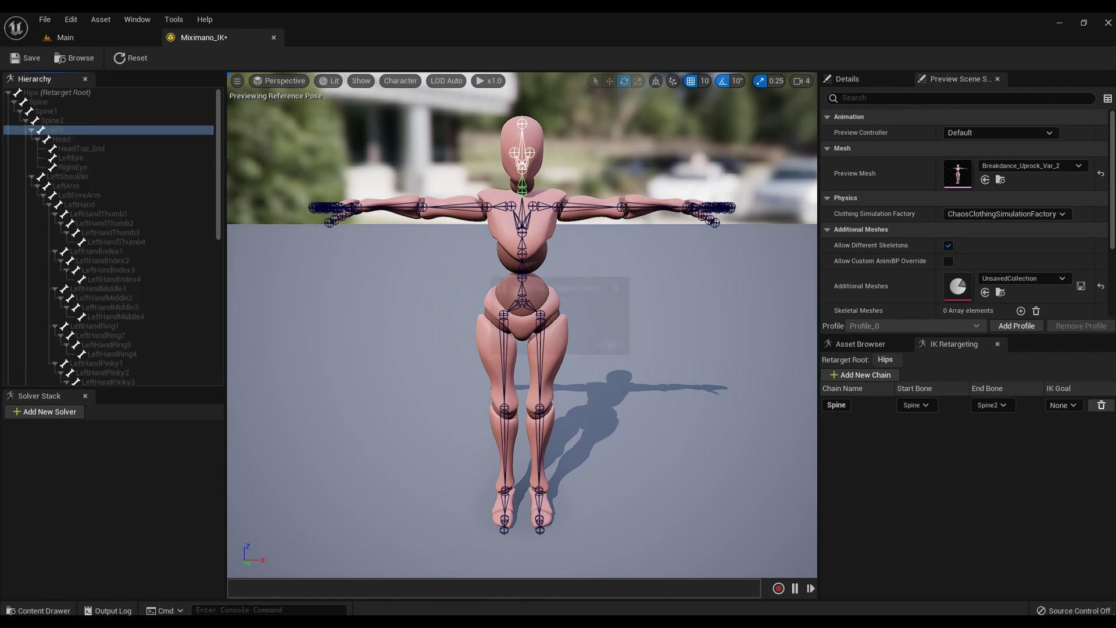
{"action": "key", "text": "Return"}
Add a retarget chain named Head running from the Head bone to HeadTop_End.
{"action": "left_click", "coordinate": [62, 139]}
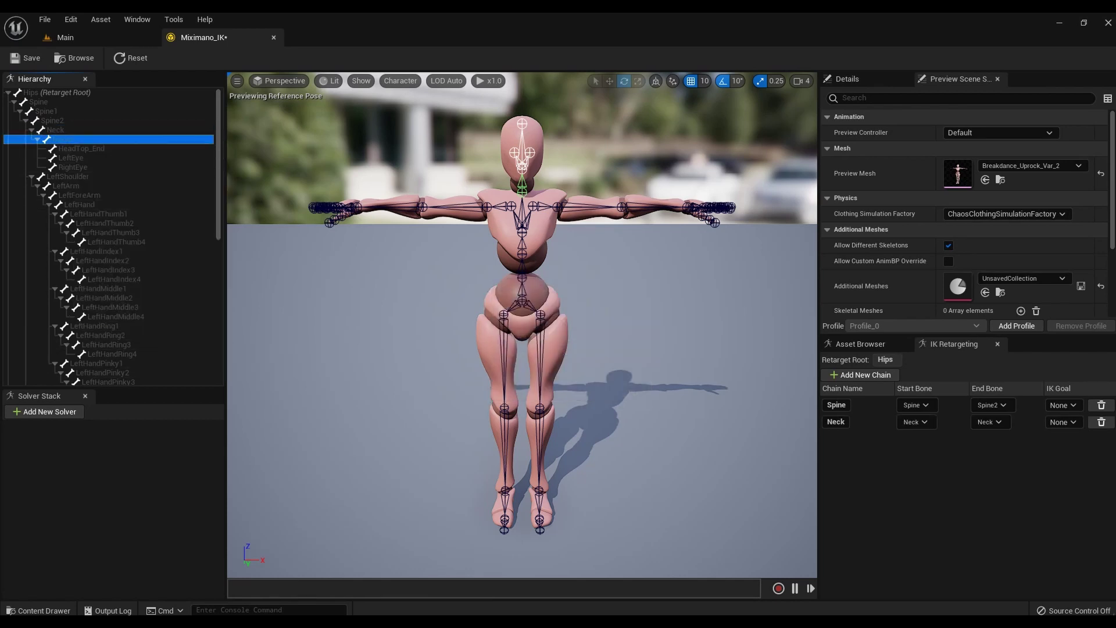
{"action": "left_click", "coordinate": [65, 148], "text": "shift"}
{"action": "right_click", "coordinate": [65, 148]}
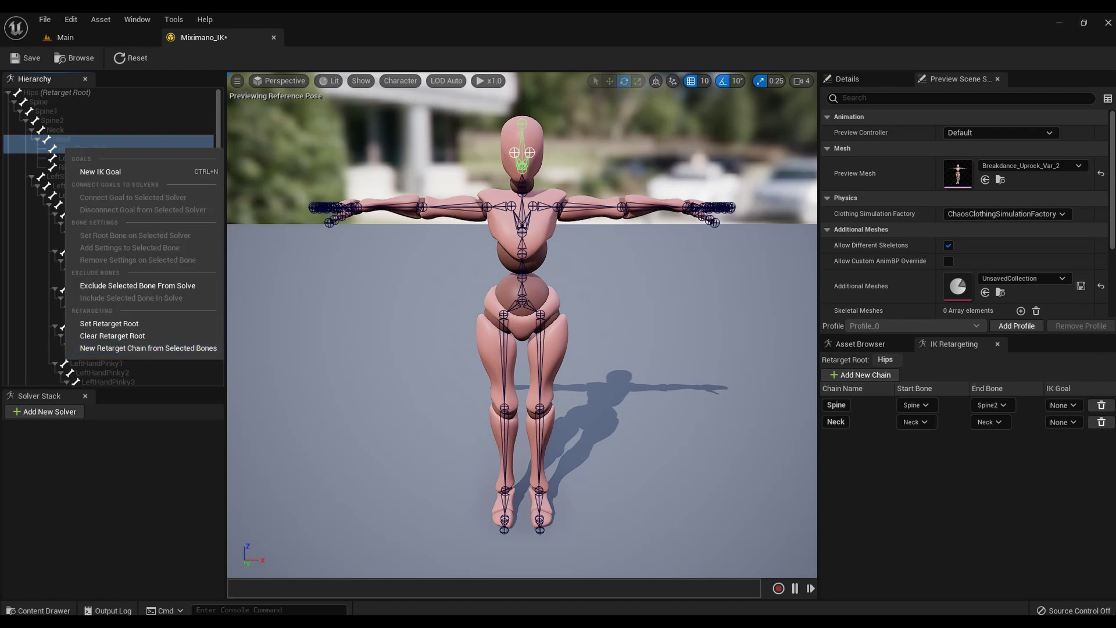
{"action": "left_click", "coordinate": [148, 348]}
{"action": "left_click", "coordinate": [632, 394]}
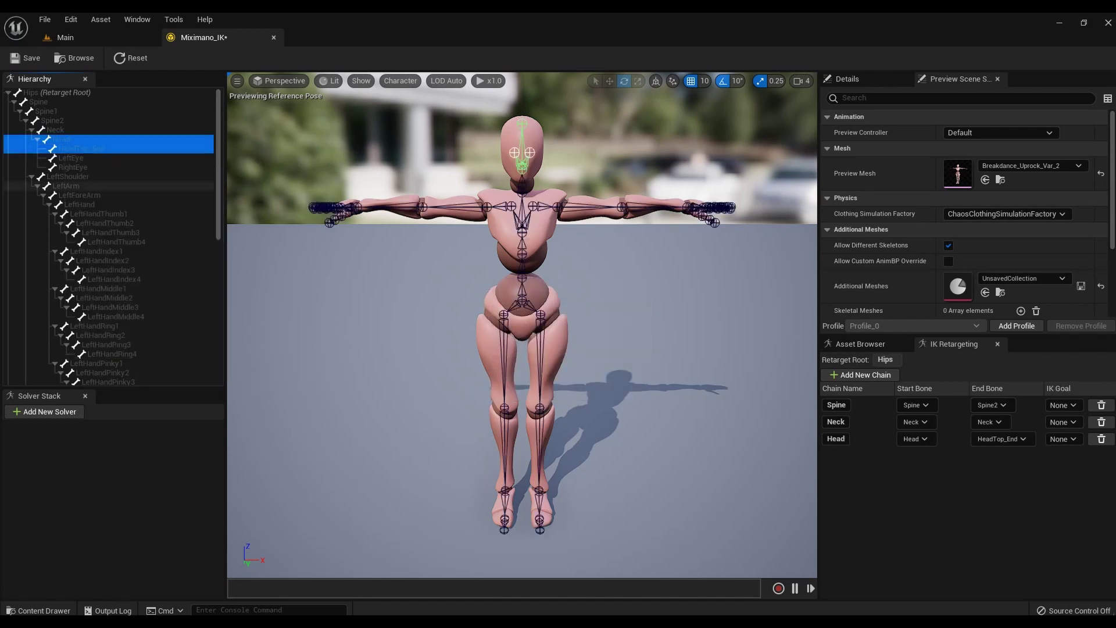
Add a retarget chain named LeftArm running from the LeftArm bone through the forearm to LeftHand.
{"action": "left_click", "coordinate": [67, 176]}
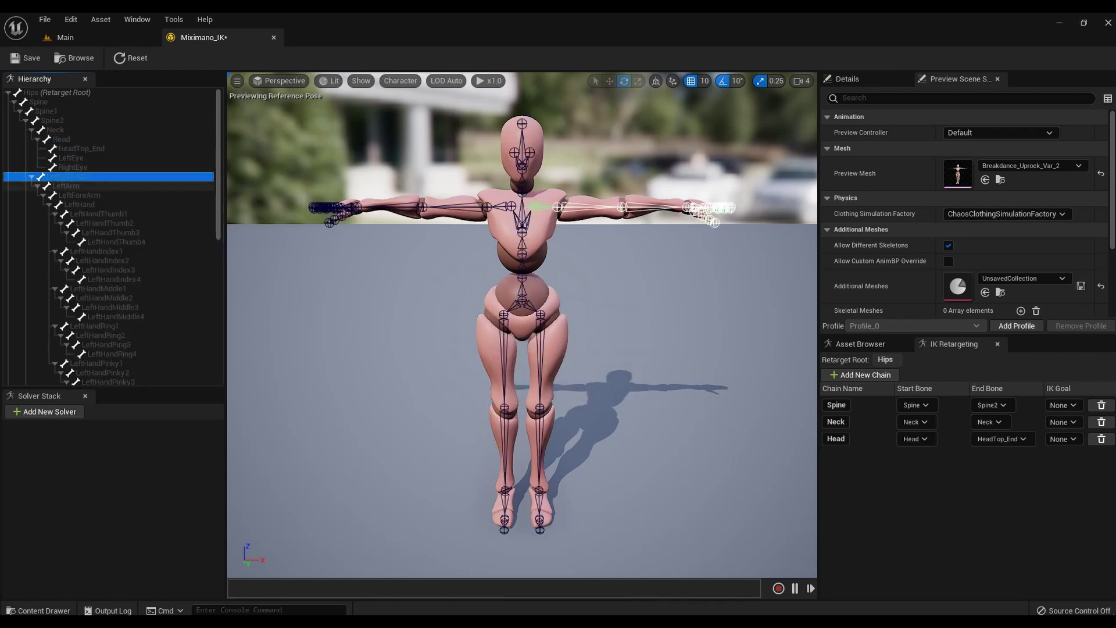
{"action": "left_click", "coordinate": [65, 185]}
{"action": "left_click", "coordinate": [79, 195], "text": "shift"}
{"action": "left_click", "coordinate": [79, 204], "text": "shift"}
{"action": "right_click", "coordinate": [78, 204]}
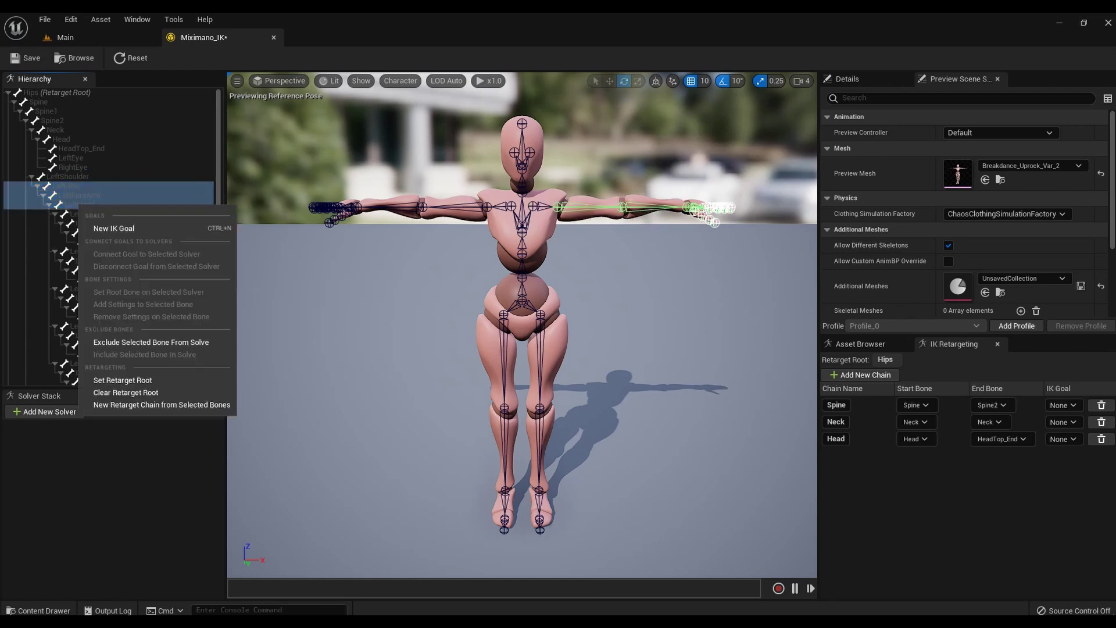
{"action": "left_click", "coordinate": [162, 404]}
{"action": "left_click", "coordinate": [631, 393]}
Add a retarget chain named RightArm running from the RightArm bone through the forearm to RightHand.
{"action": "left_click", "coordinate": [106, 345]}
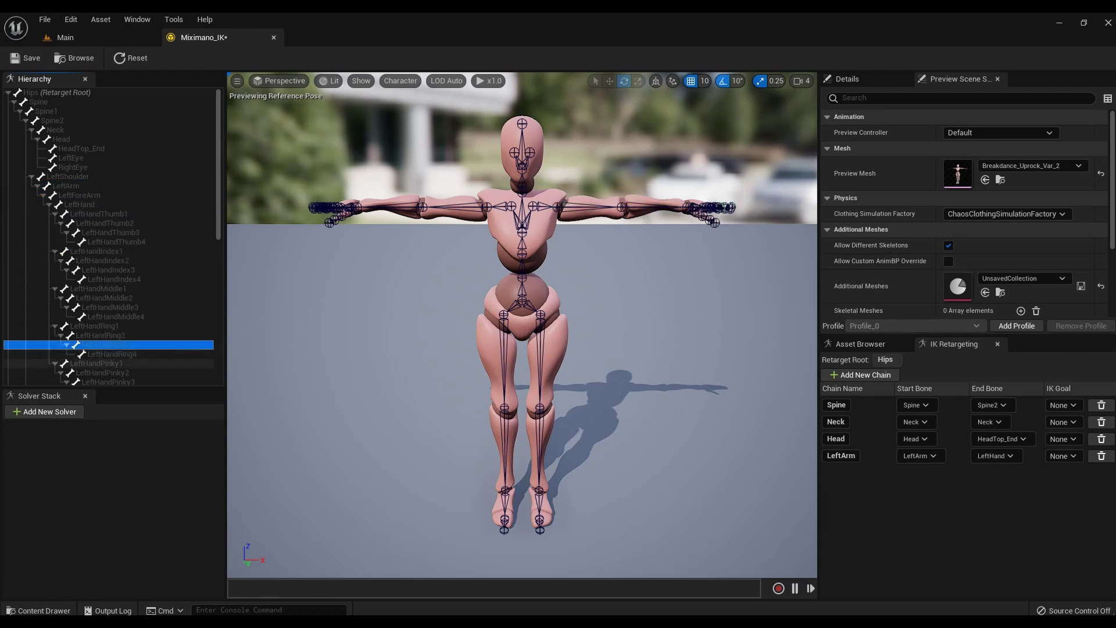
{"action": "scroll", "coordinate": [110, 238], "scroll_direction": "down", "scroll_amount": 5}
{"action": "left_click", "coordinate": [70, 195]}
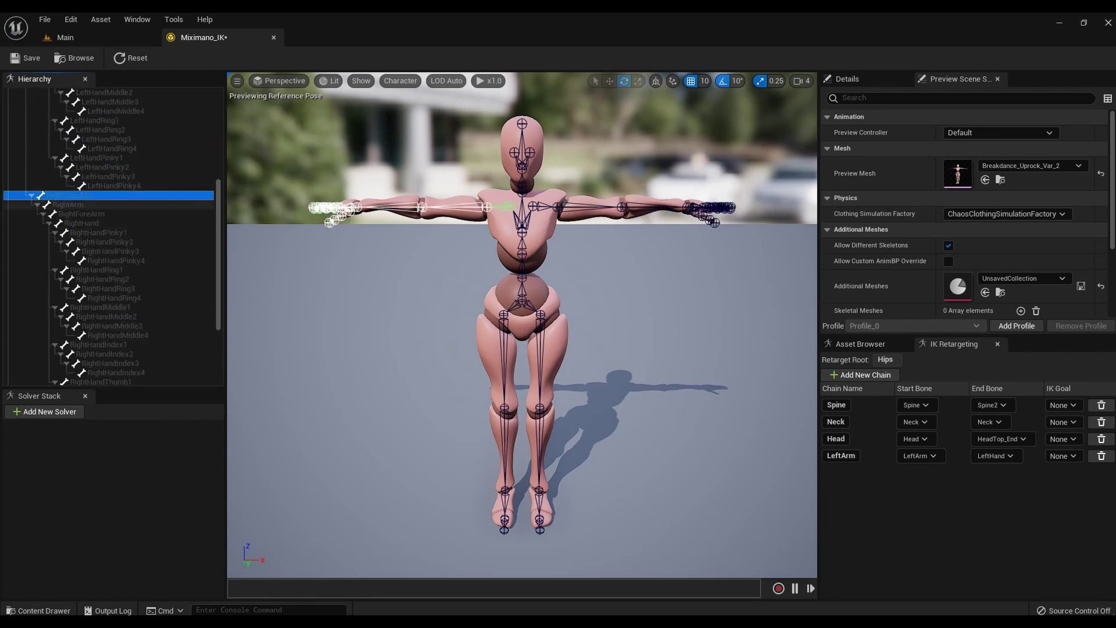
{"action": "left_click", "coordinate": [69, 205]}
{"action": "left_click", "coordinate": [81, 214], "text": "ctrl"}
{"action": "left_click", "coordinate": [81, 224], "text": "ctrl"}
{"action": "right_click", "coordinate": [71, 224]}
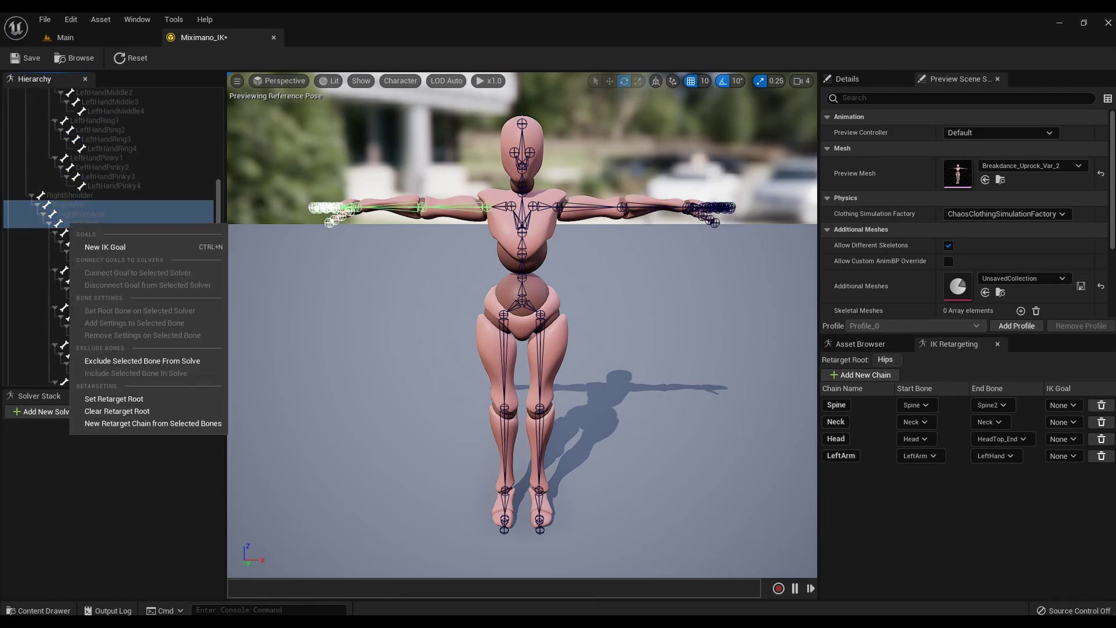
{"action": "left_click", "coordinate": [153, 424]}
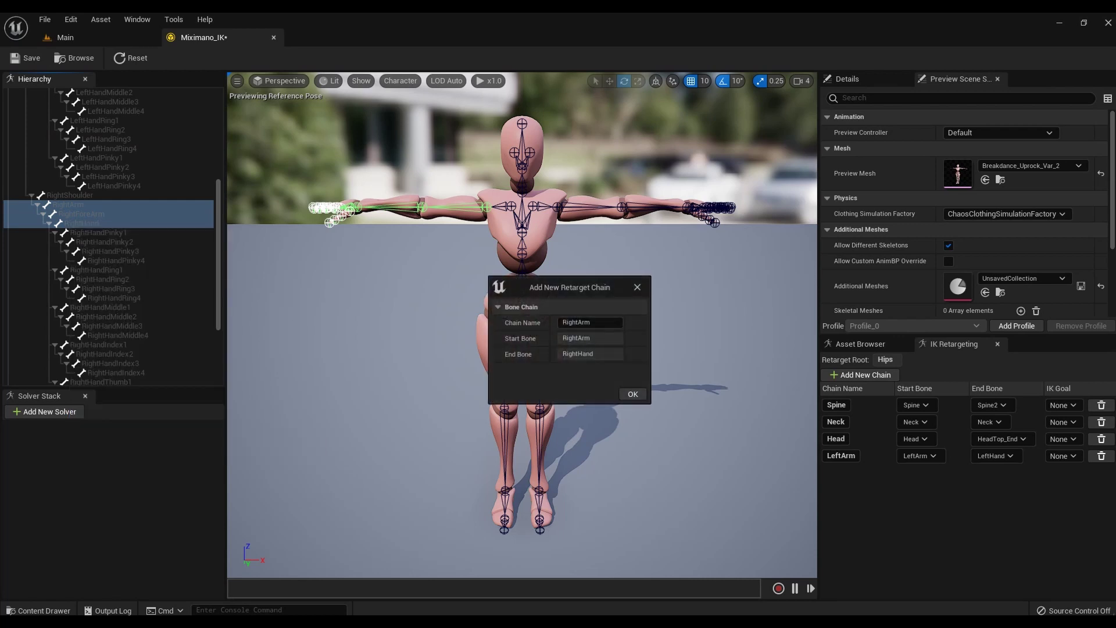
{"action": "left_click", "coordinate": [633, 394]}
{"action": "scroll", "coordinate": [93, 308], "scroll_direction": "down", "scroll_amount": 3}
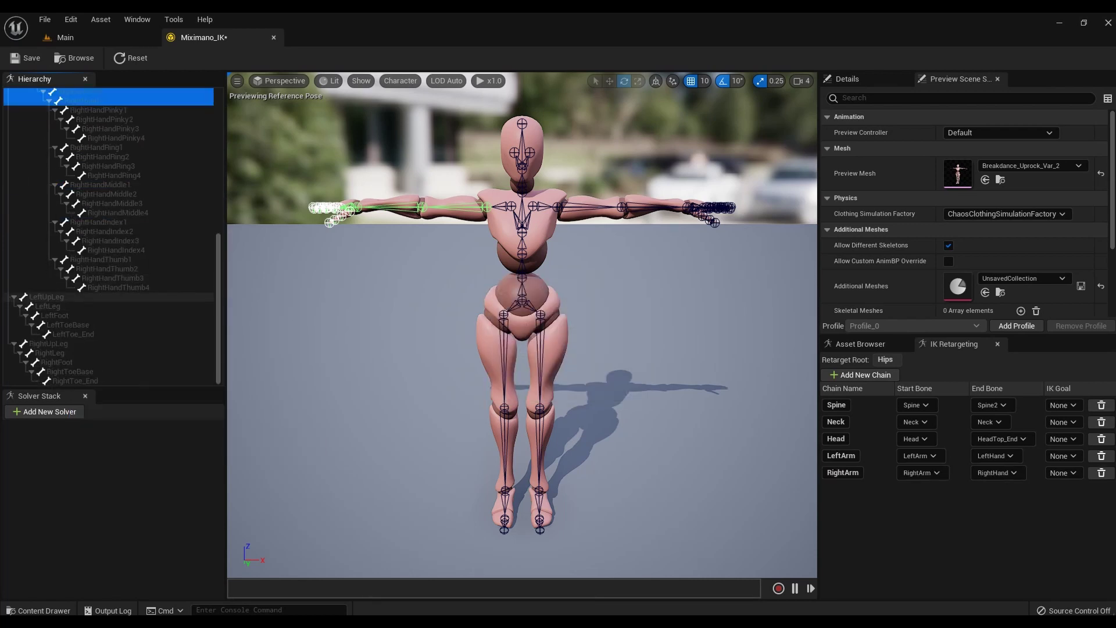
Add a retarget chain named LeftUpLeg running from the LeftUpLeg bone through LeftLeg to LeftFoot.
{"action": "left_click", "coordinate": [47, 297]}
{"action": "left_click", "coordinate": [47, 307], "text": "ctrl"}
{"action": "left_click", "coordinate": [55, 315], "text": "ctrl"}
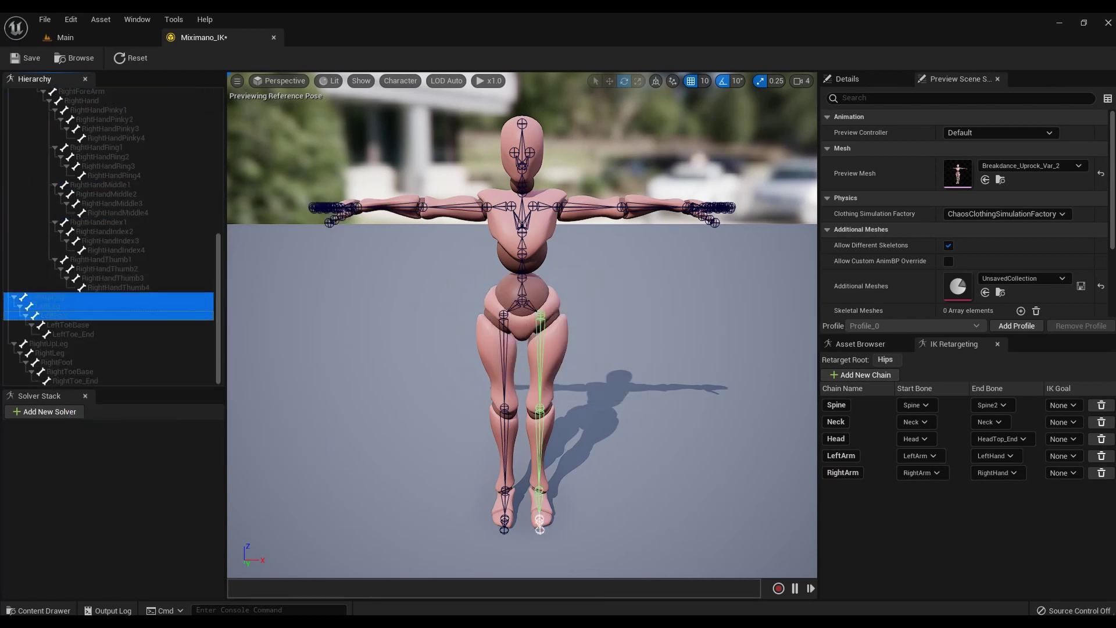
{"action": "right_click", "coordinate": [55, 317]}
{"action": "left_click", "coordinate": [140, 519]}
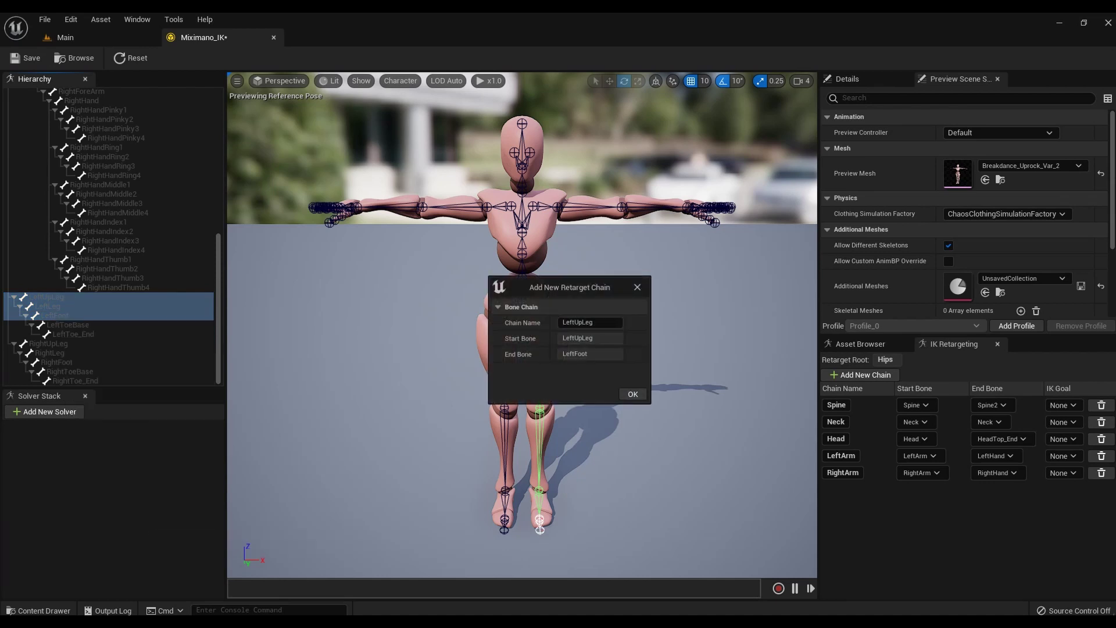
{"action": "left_click", "coordinate": [633, 394]}
Add a retarget chain named RightUpLeg running from the RightUpLeg bone through RightLeg to RightFoot.
{"action": "left_click", "coordinate": [48, 343]}
{"action": "left_click", "coordinate": [50, 352], "text": "ctrl"}
{"action": "left_click", "coordinate": [56, 362], "text": "shift"}
{"action": "right_click", "coordinate": [57, 363]}
{"action": "left_click", "coordinate": [137, 552]}
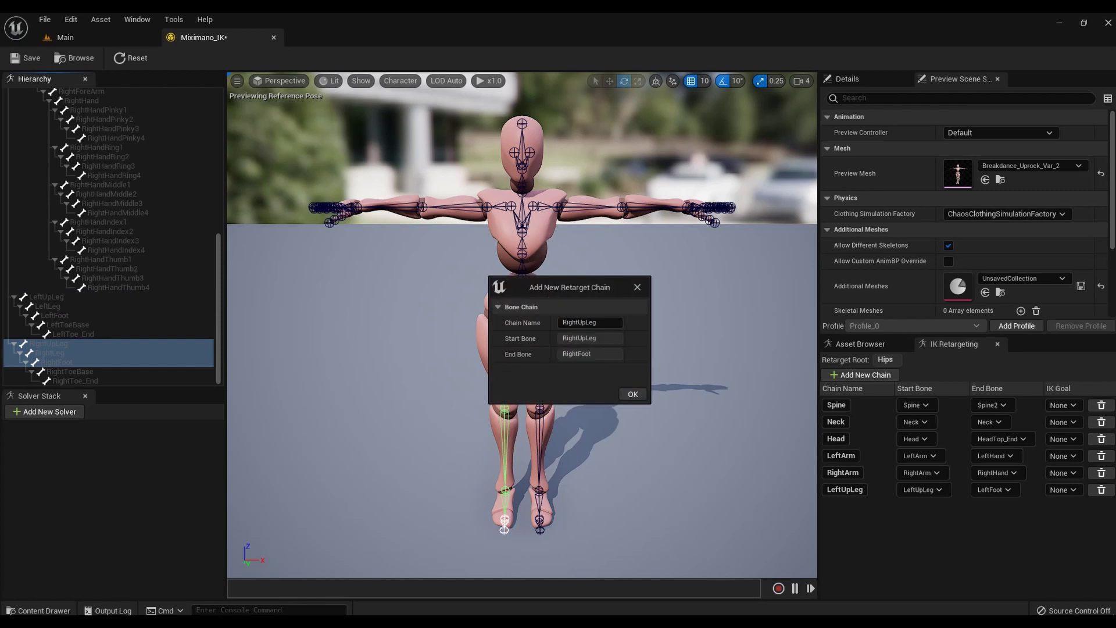
{"action": "left_click", "coordinate": [633, 394]}
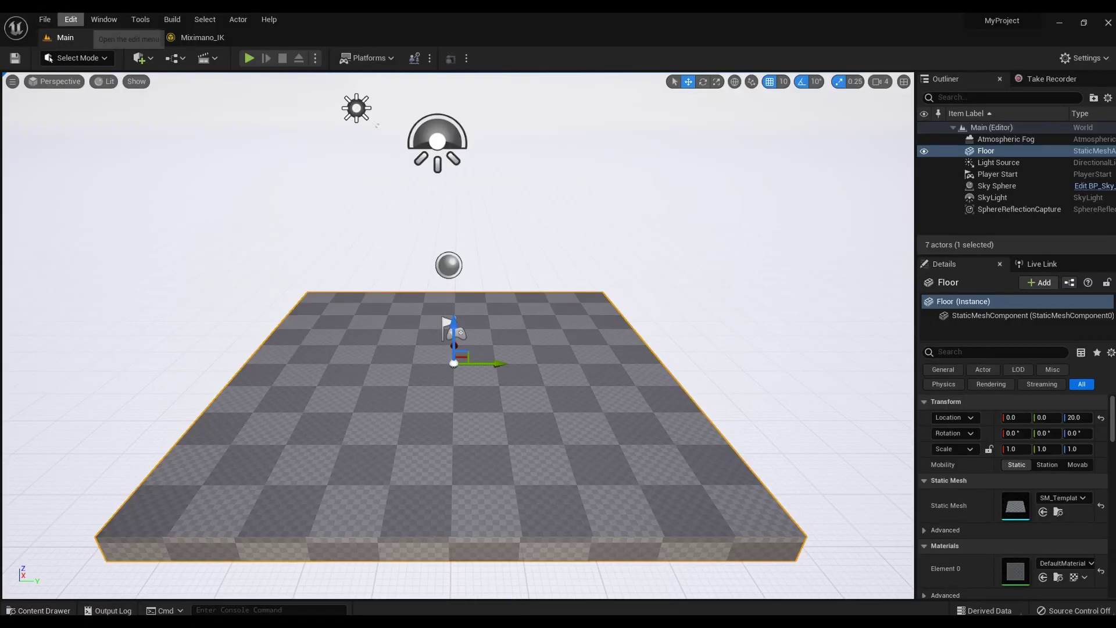
Open Quixel Bridge from the main level and pick the red-haired Vivian character among the MetaHuman presets.
{"action": "left_click", "coordinate": [104, 19]}
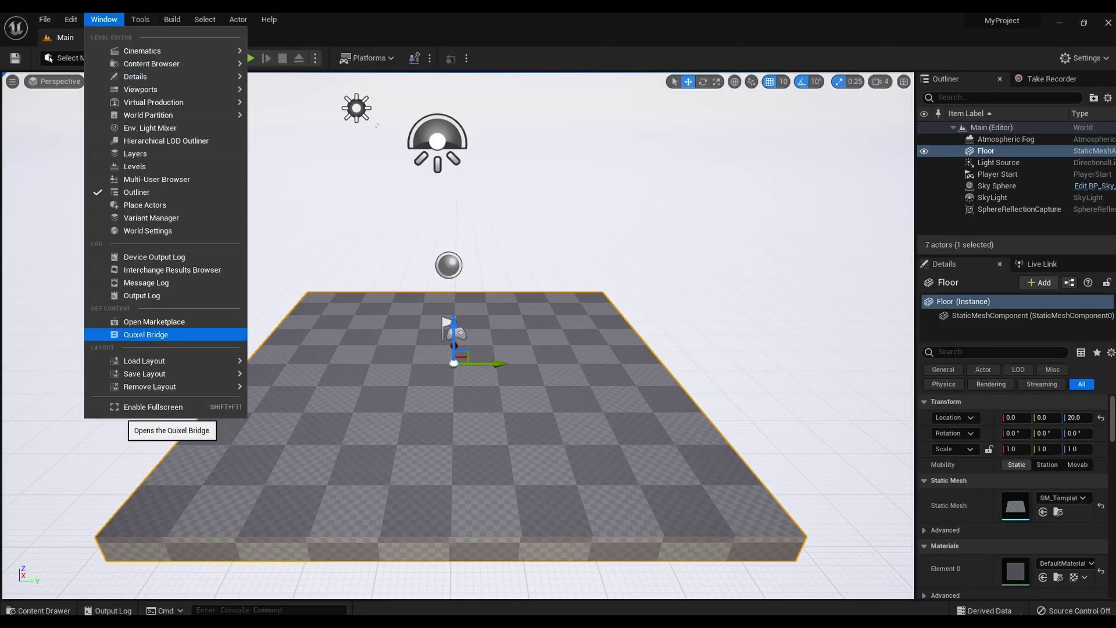
{"action": "left_click", "coordinate": [146, 334]}
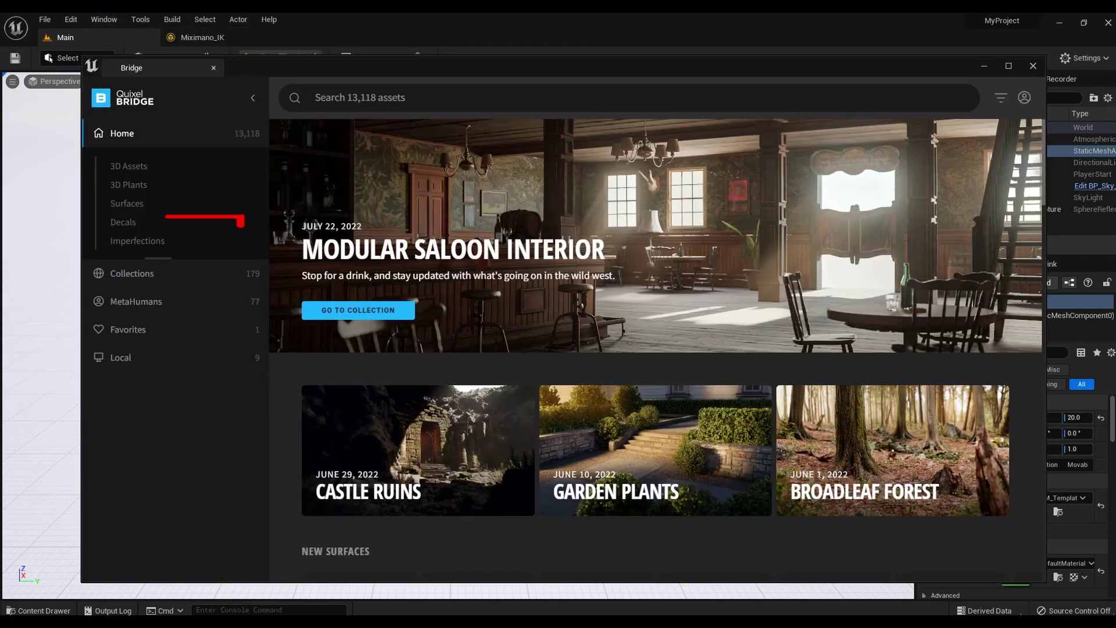
{"action": "left_click", "coordinate": [136, 302]}
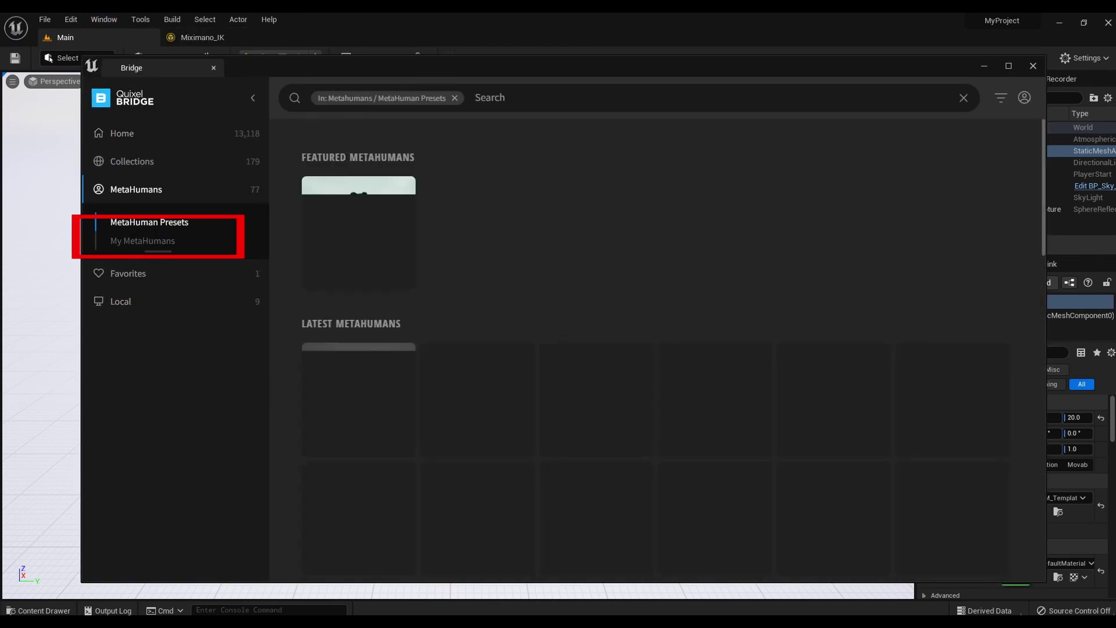
{"action": "scroll", "coordinate": [655, 349], "scroll_direction": "down", "scroll_amount": 12}
{"action": "scroll", "coordinate": [655, 348], "scroll_direction": "down", "scroll_amount": 5}
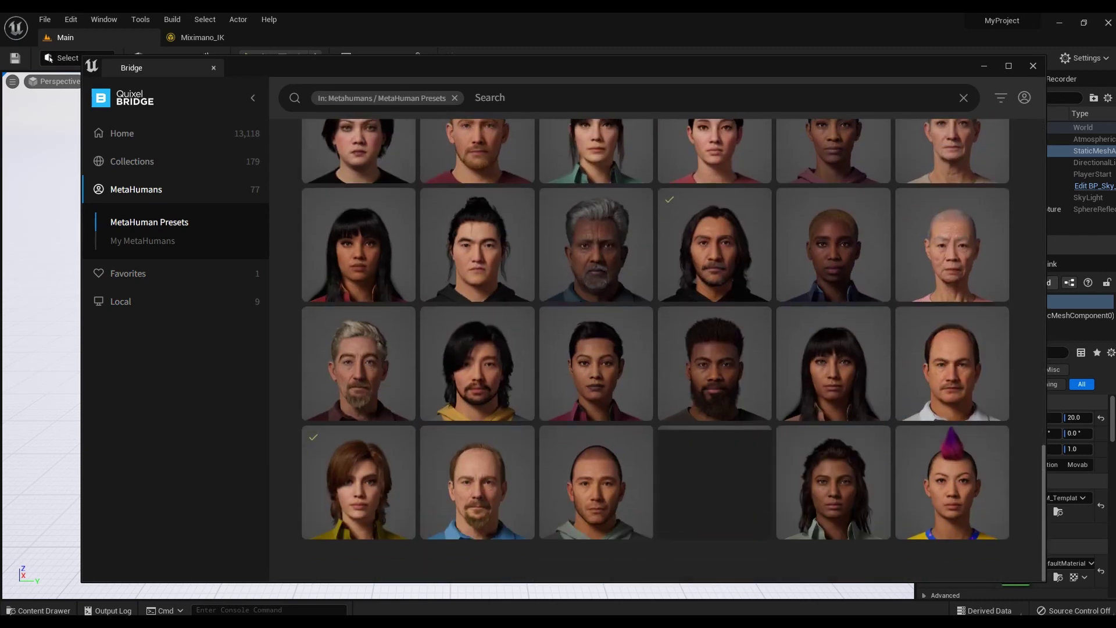
{"action": "left_click", "coordinate": [359, 483]}
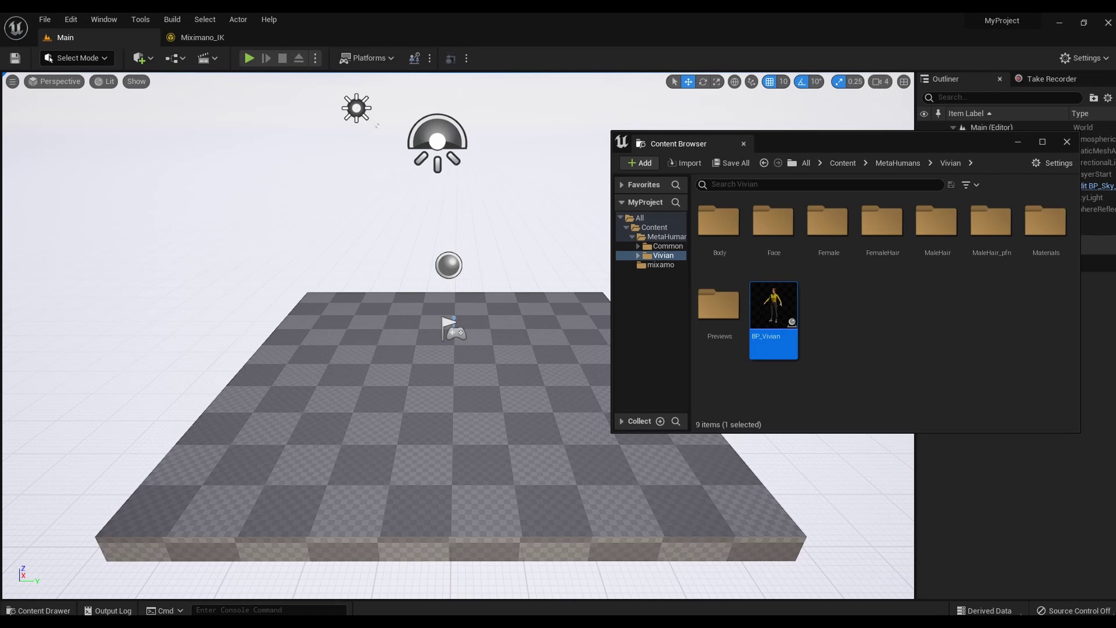
Place the BP_Vivian blueprint on the floor near the centre of the level.
{"action": "left_click_drag", "start_coordinate": [773, 308], "coordinate": [472, 348]}
{"action": "left_click_drag", "start_coordinate": [472, 354], "coordinate": [472, 362]}
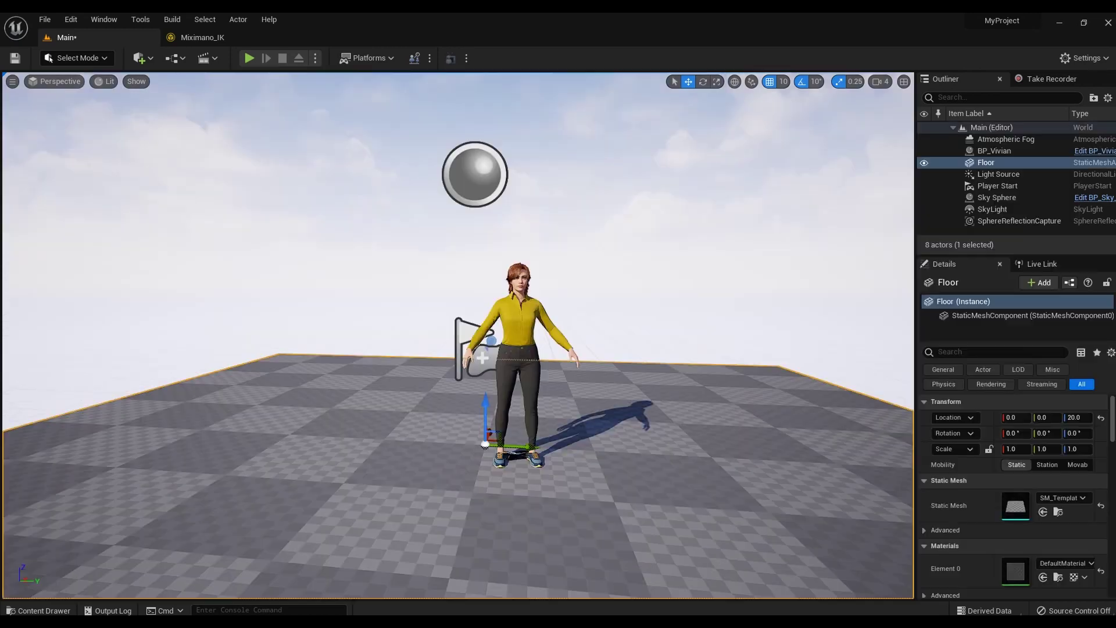
{"action": "mouse_move", "coordinate": [465, 349]}
{"action": "right_mouse_down"}
{"action": "mouse_move", "coordinate": [465, 332]}
{"action": "mouse_move", "coordinate": [483, 334]}
{"action": "mouse_move", "coordinate": [471, 355]}
{"action": "right_mouse_up"}
Create an IK Rig in the mixamo folder for the f_med_nrw_body skeletal mesh and name it metahumen.
{"action": "left_click", "coordinate": [38, 610]}
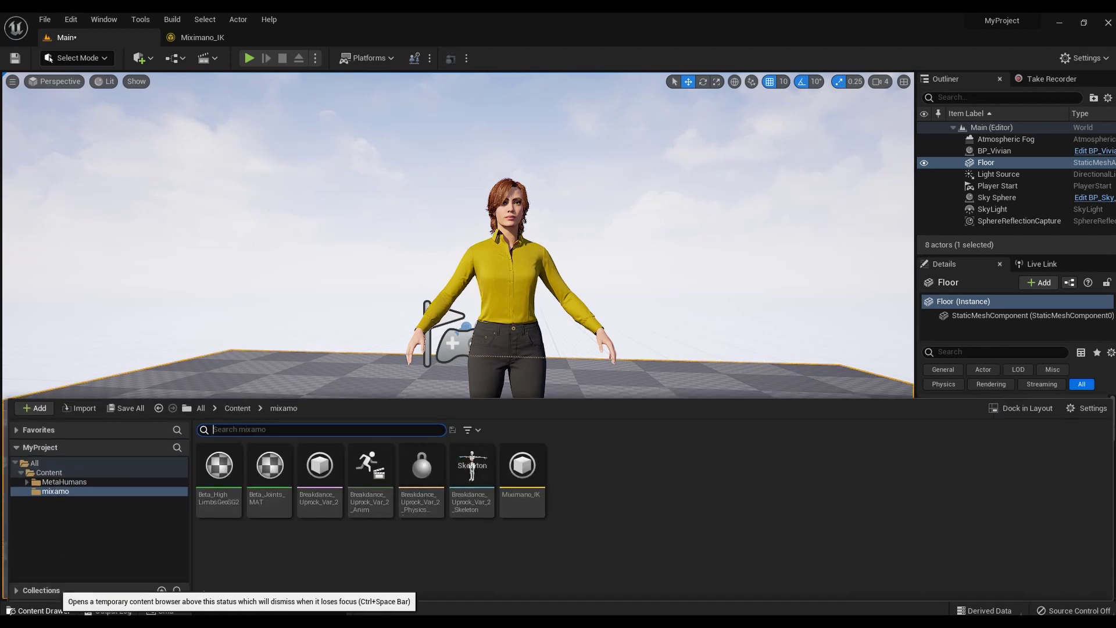
{"action": "right_click", "coordinate": [577, 471]}
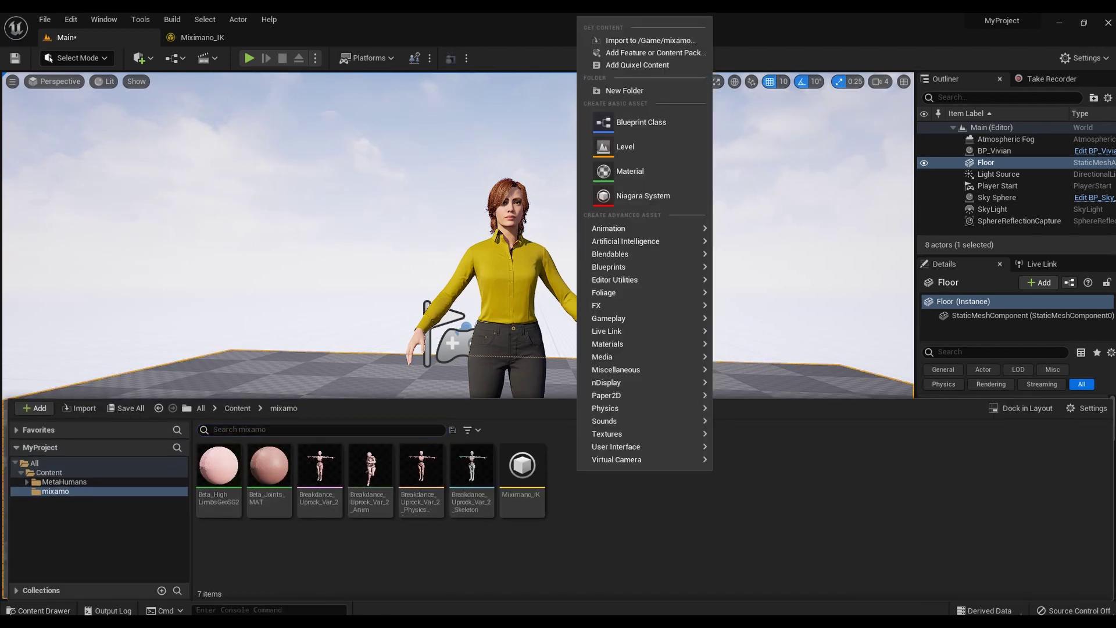
{"action": "mouse_move", "coordinate": [616, 228]}
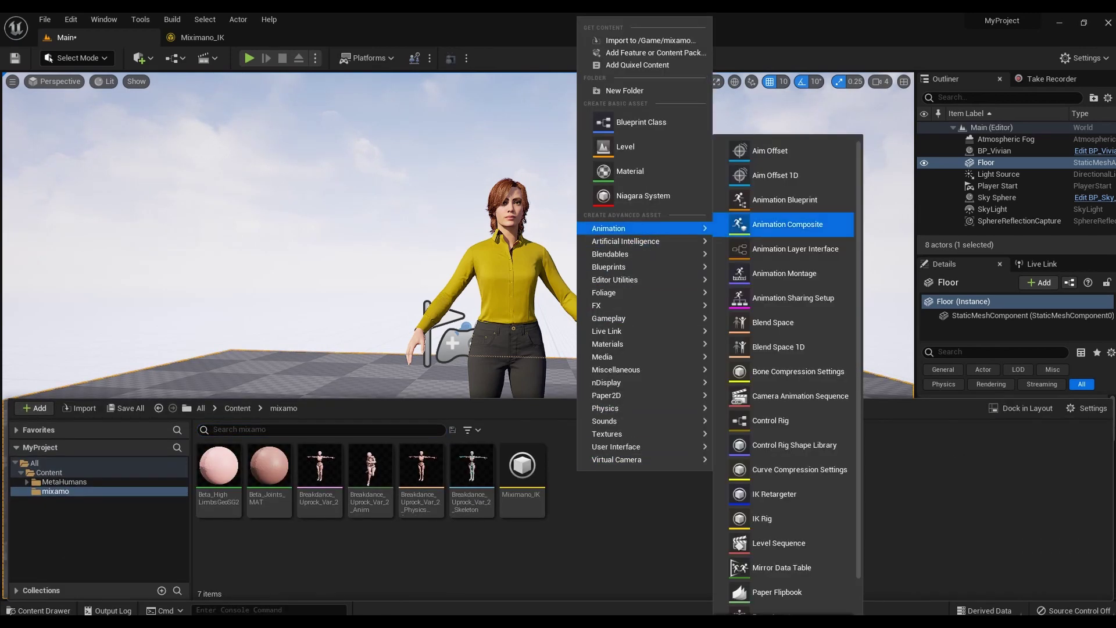
{"action": "left_click", "coordinate": [762, 518]}
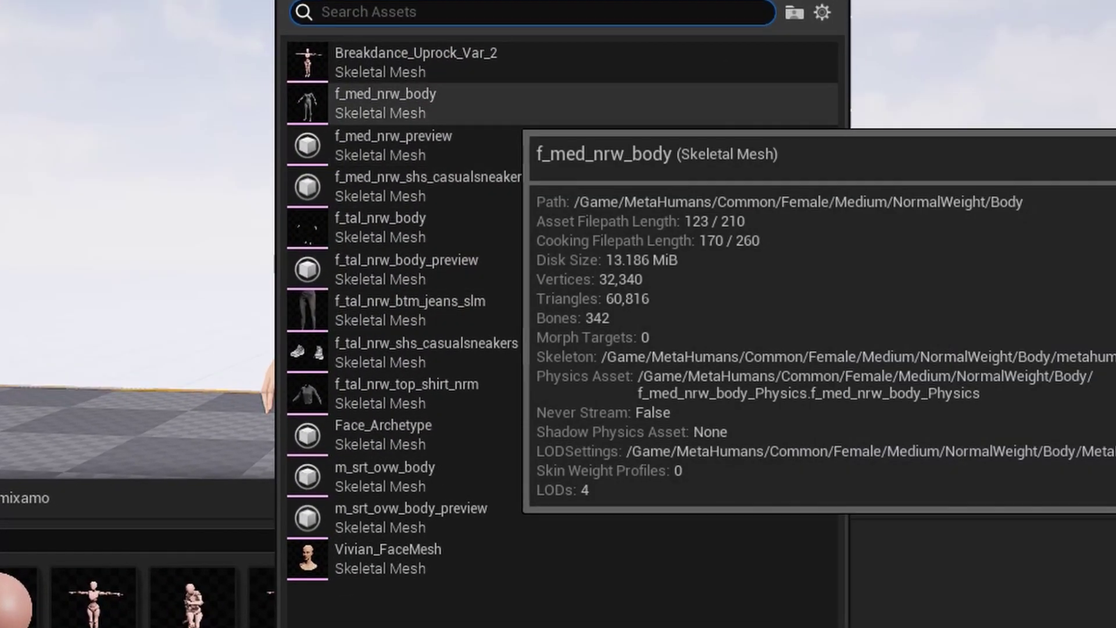
{"action": "left_click", "coordinate": [407, 104]}
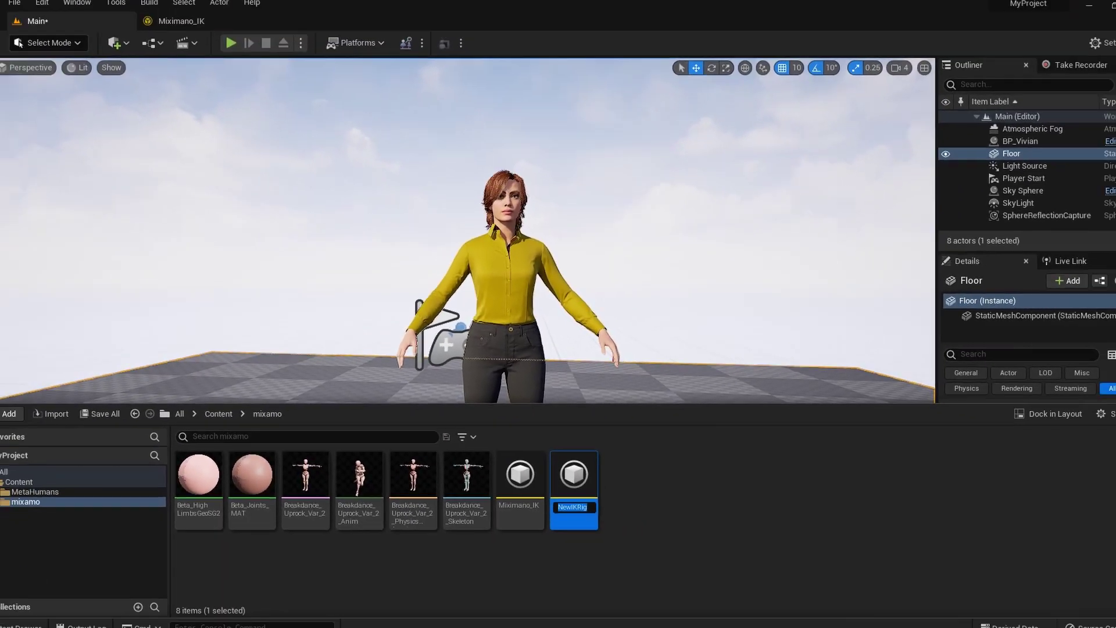
{"action": "type", "text": "me"}
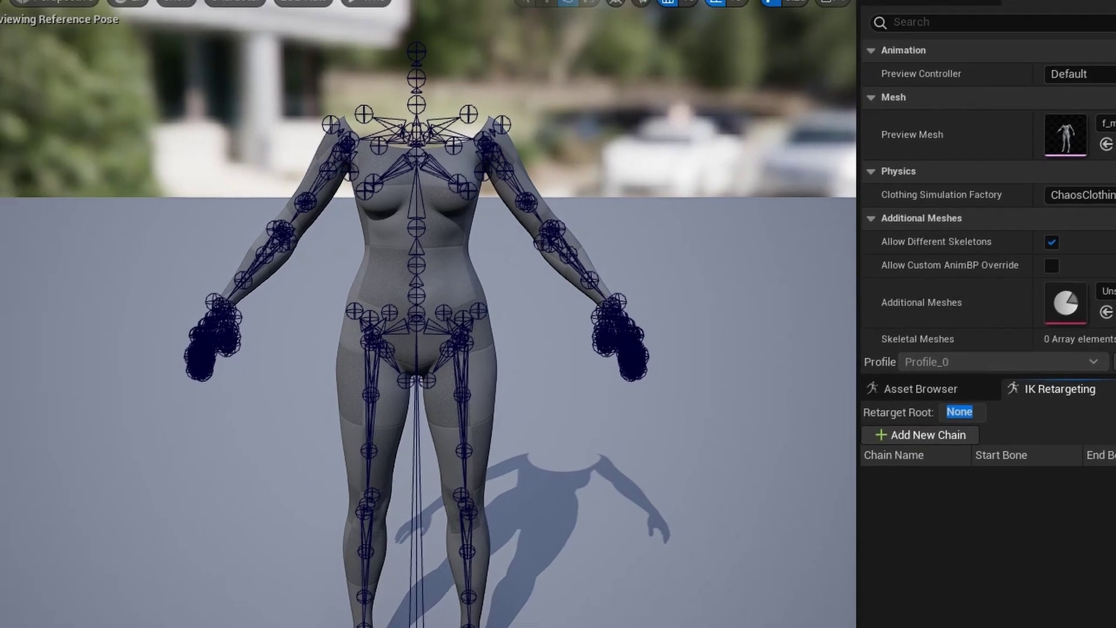
Set the pelvis bone as the retarget root of the metahumen rig.
{"action": "left_click", "coordinate": [57, 88]}
{"action": "right_click", "coordinate": [56, 88]}
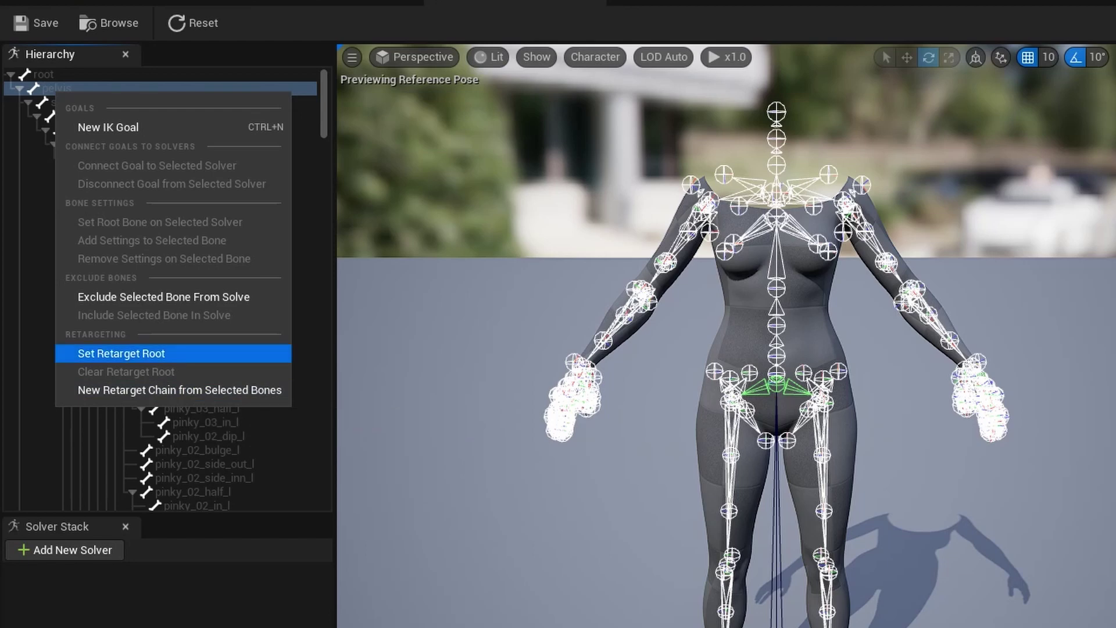
{"action": "left_click", "coordinate": [122, 353]}
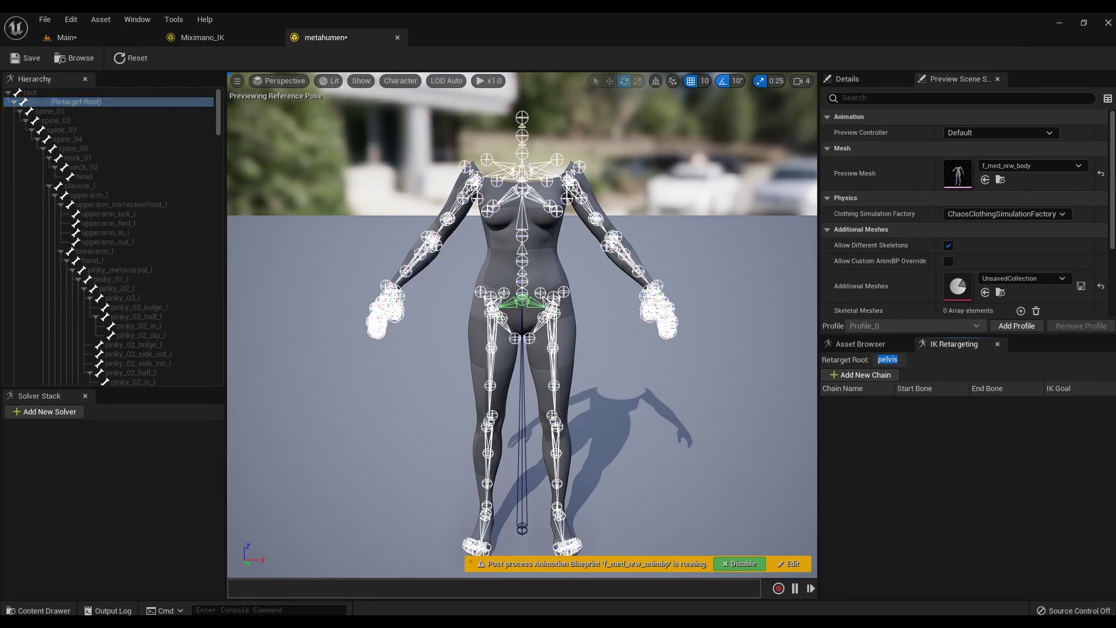
Add a retarget chain from spine_01 to spine_05 and name it Spine, matching the Miximano_IK rig's chain name.
{"action": "left_click", "coordinate": [51, 111]}
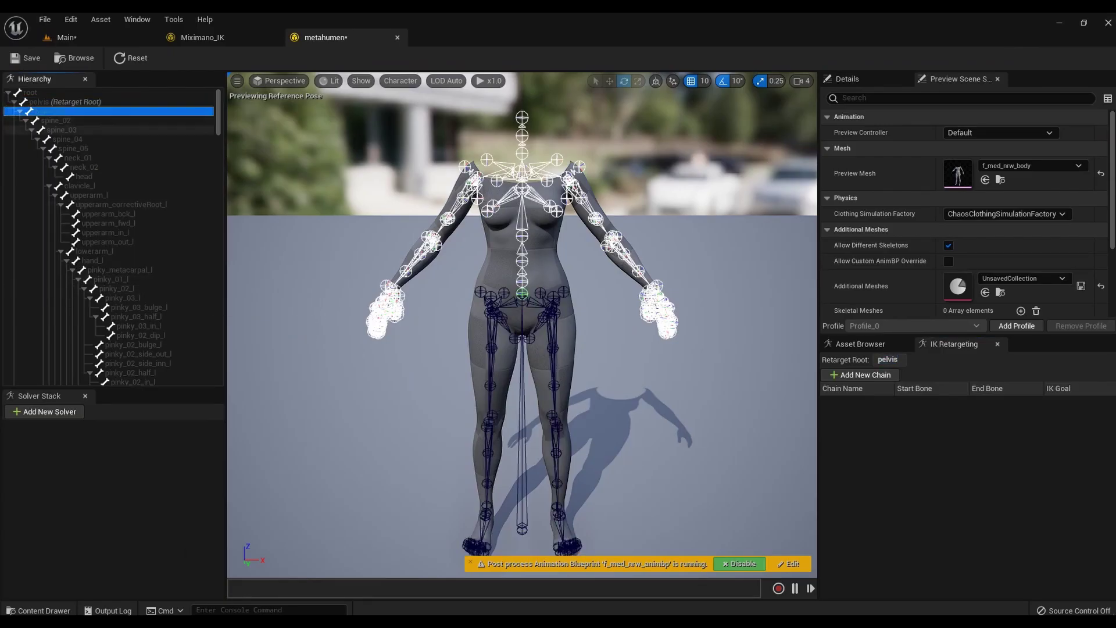
{"action": "left_click", "coordinate": [56, 121], "text": "ctrl"}
{"action": "left_click", "coordinate": [61, 130], "text": "ctrl"}
{"action": "left_click", "coordinate": [67, 140], "text": "ctrl"}
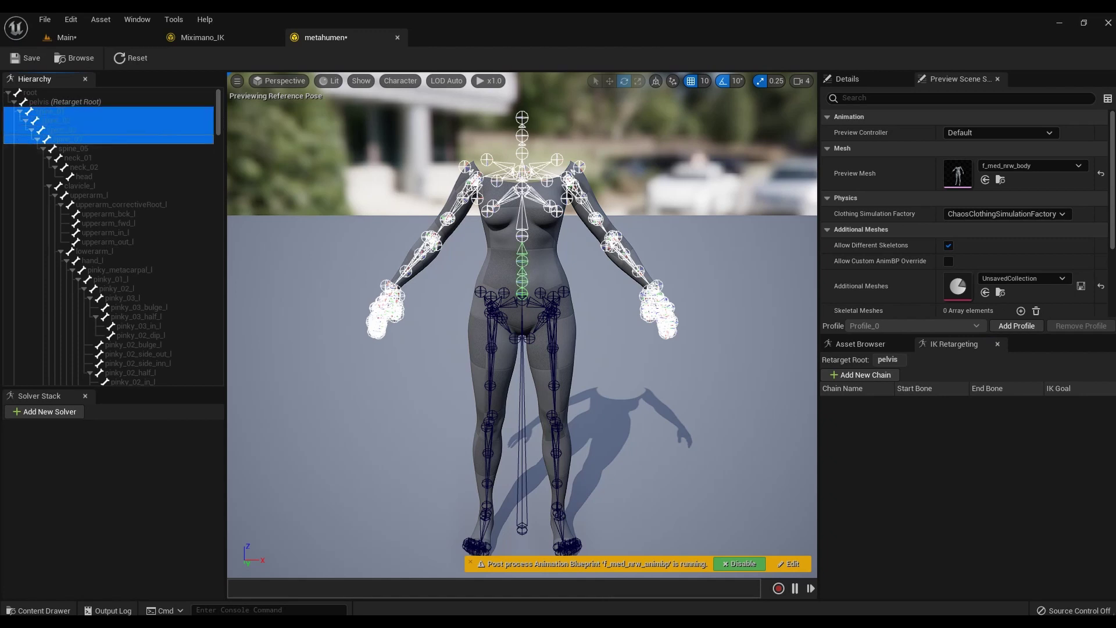
{"action": "key", "text": "shift+Down"}
{"action": "right_click", "coordinate": [85, 150]}
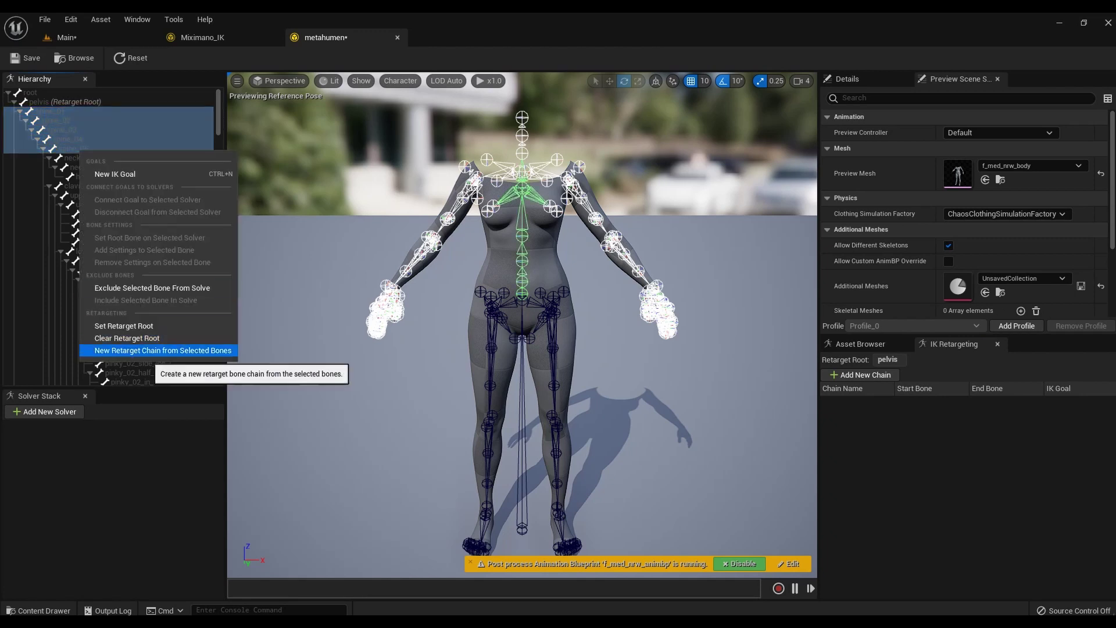
{"action": "left_click", "coordinate": [128, 351]}
{"action": "left_click", "coordinate": [632, 394]}
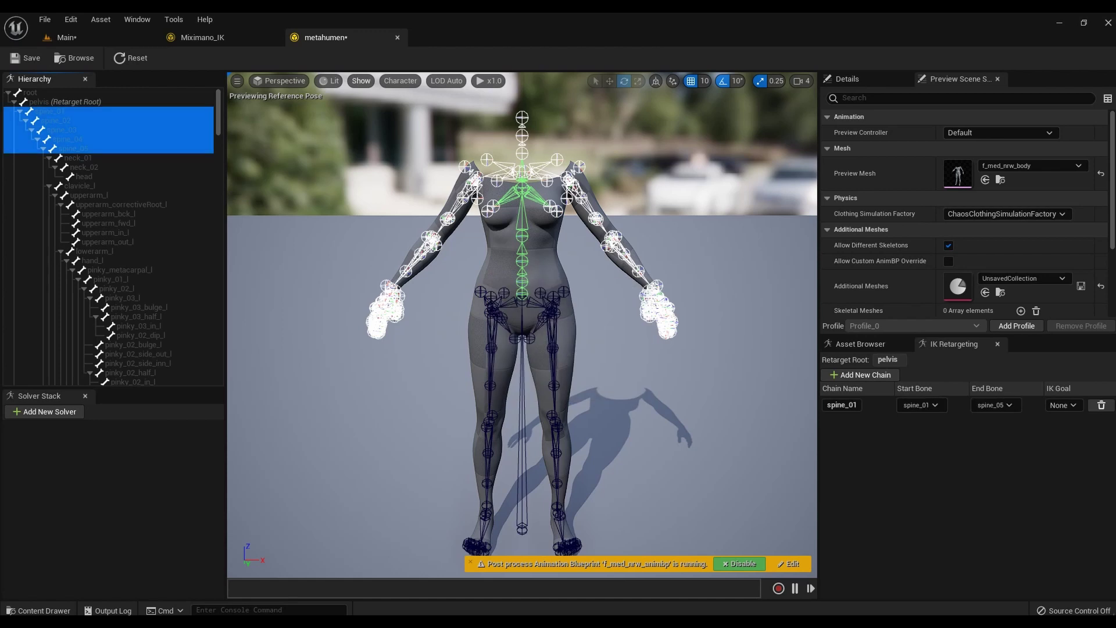
{"action": "left_click", "coordinate": [199, 38]}
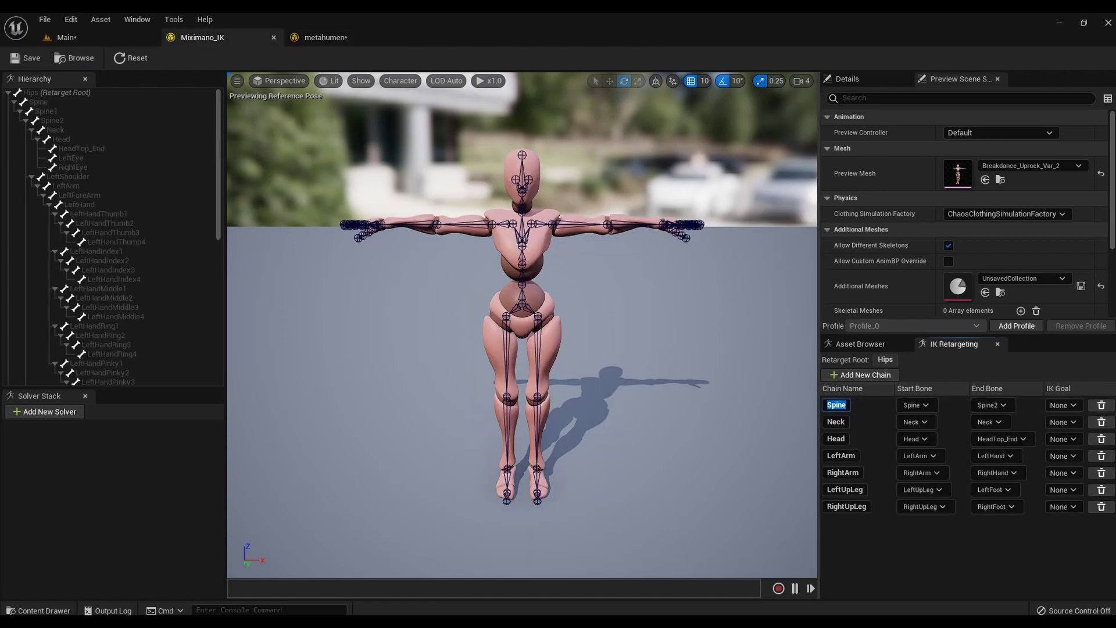
{"action": "left_click", "coordinate": [324, 37]}
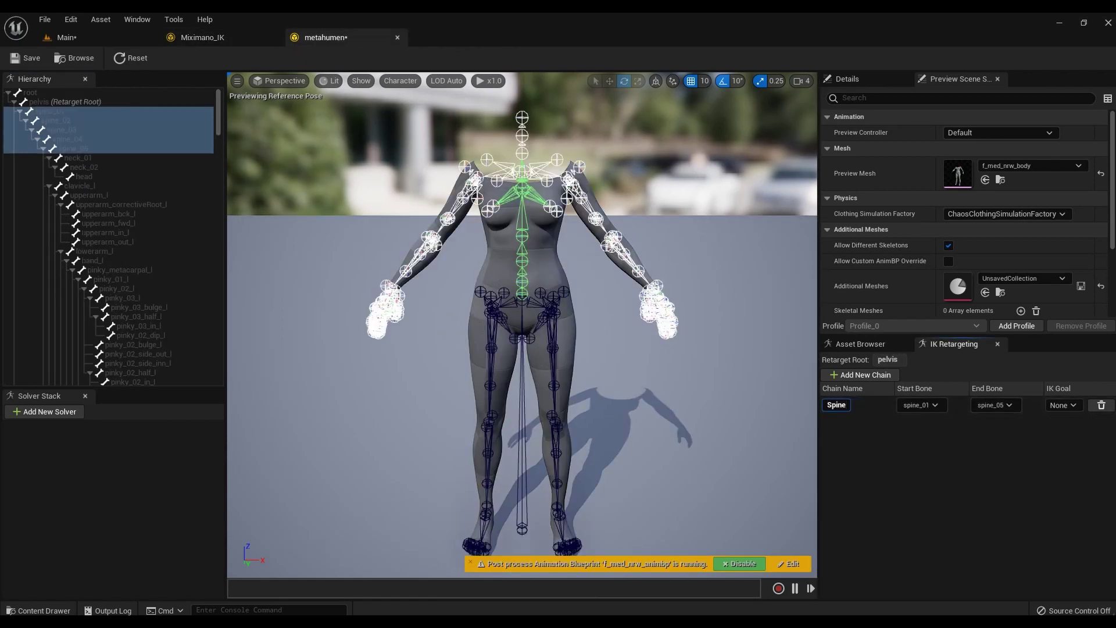
Add a retarget chain from neck_01 to neck_02 in the metahumen rig, reusing the Miximano_IK chain name Neck.
{"action": "left_click", "coordinate": [199, 37]}
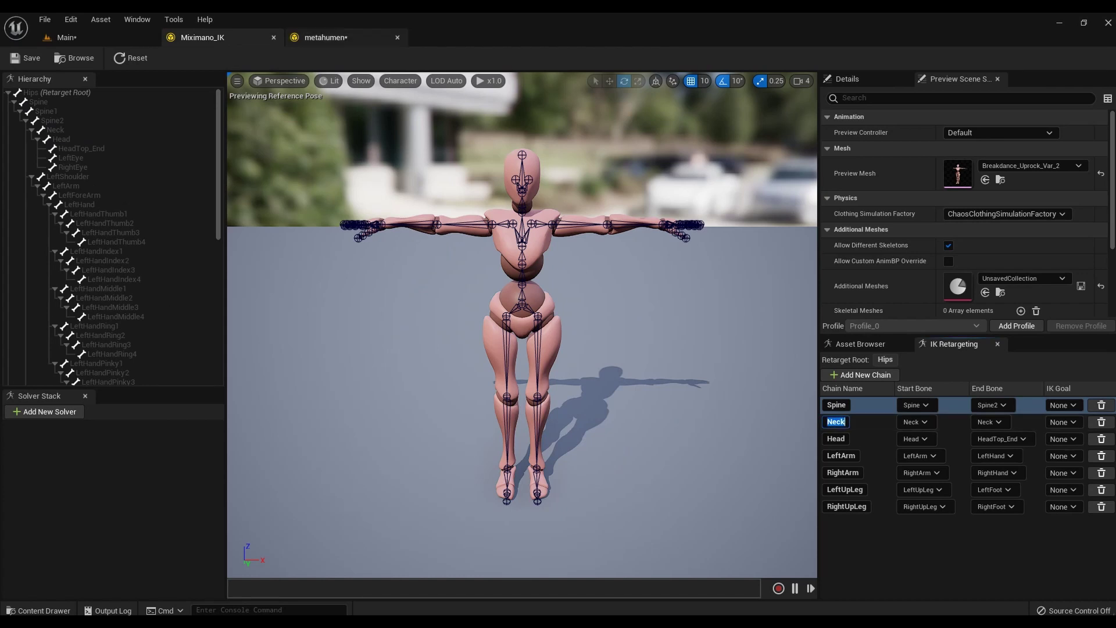
{"action": "left_click", "coordinate": [324, 38]}
{"action": "left_click", "coordinate": [81, 168], "text": "shift"}
{"action": "right_click", "coordinate": [82, 167]}
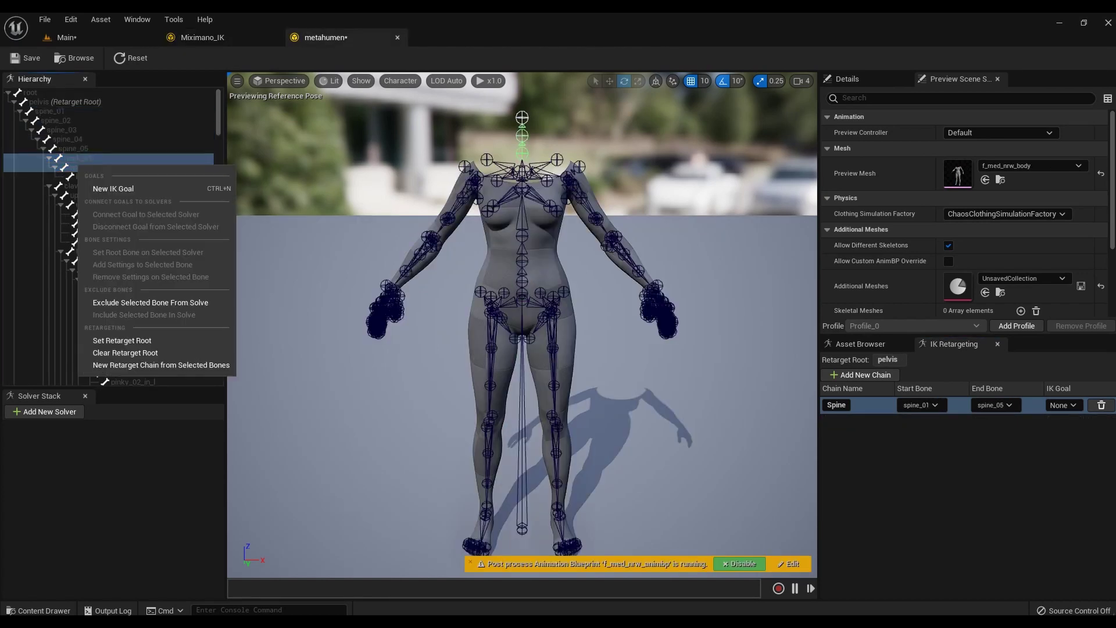
{"action": "left_click", "coordinate": [134, 365]}
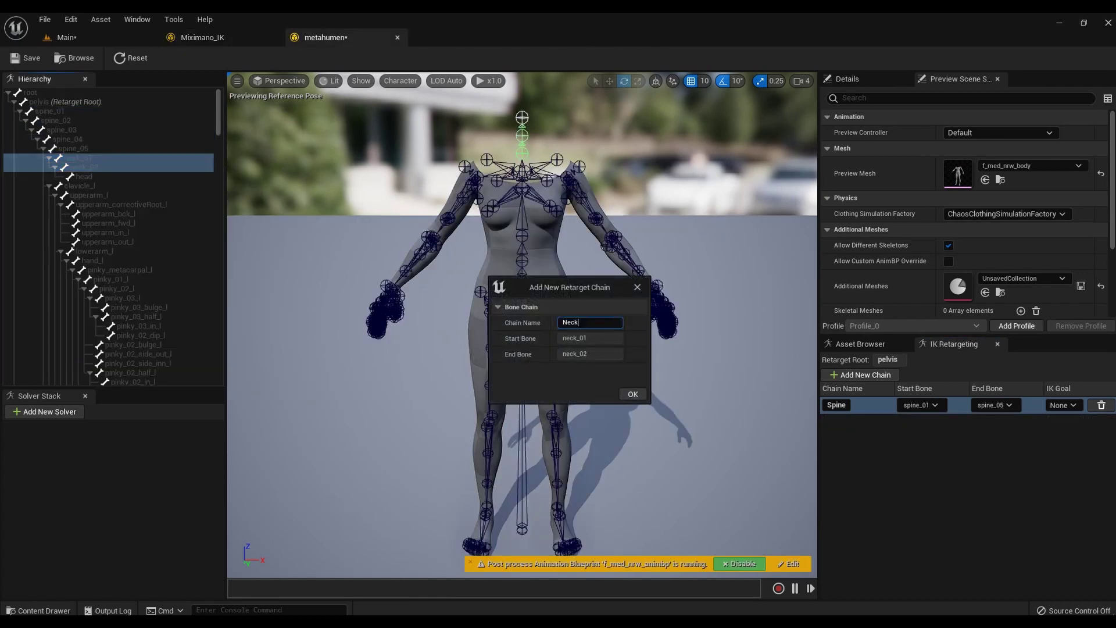
{"action": "left_click", "coordinate": [632, 395]}
Add a retarget chain from the single head bone in the metahumen rig, reusing the Miximano_IK chain name Head.
{"action": "left_click", "coordinate": [215, 38]}
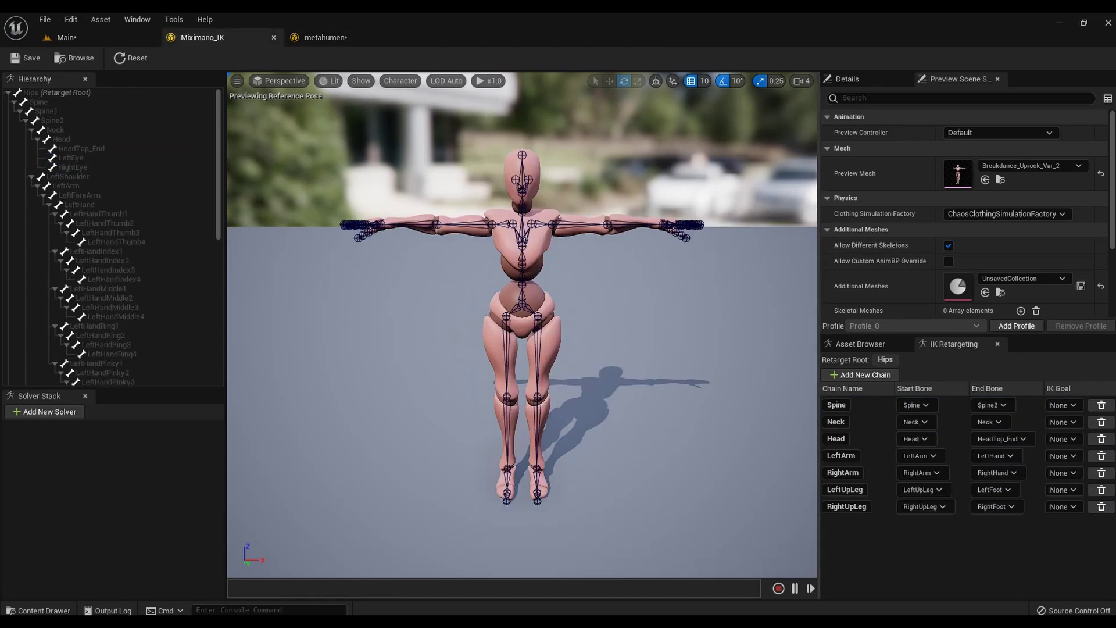
{"action": "left_click", "coordinate": [872, 439]}
{"action": "left_click", "coordinate": [326, 37]}
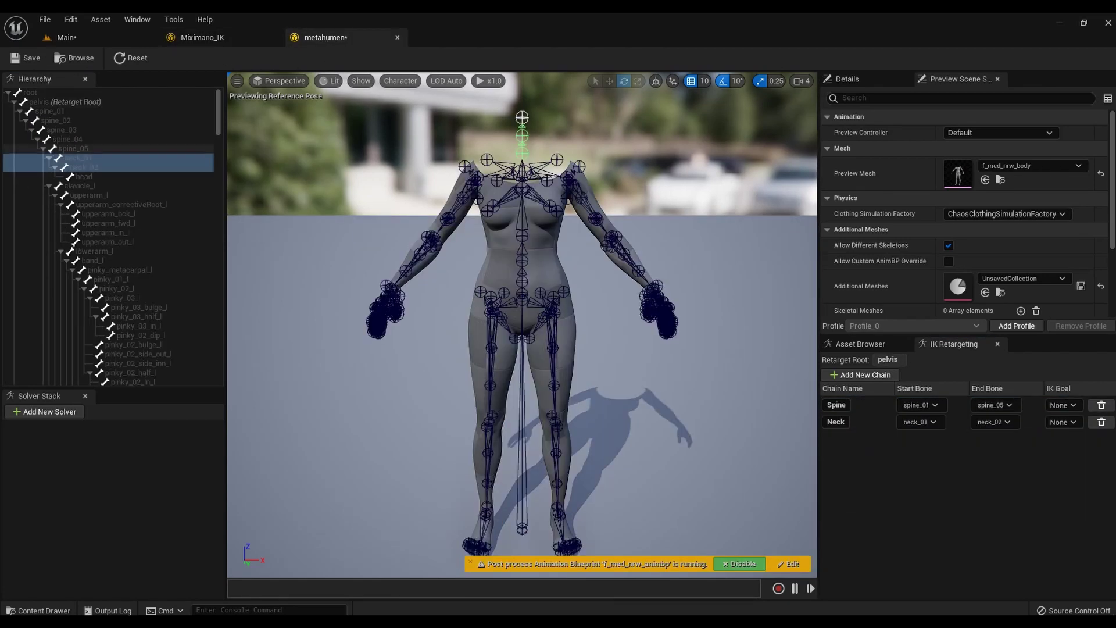
{"action": "left_click", "coordinate": [83, 176]}
{"action": "right_click", "coordinate": [70, 177]}
{"action": "left_click", "coordinate": [134, 365]}
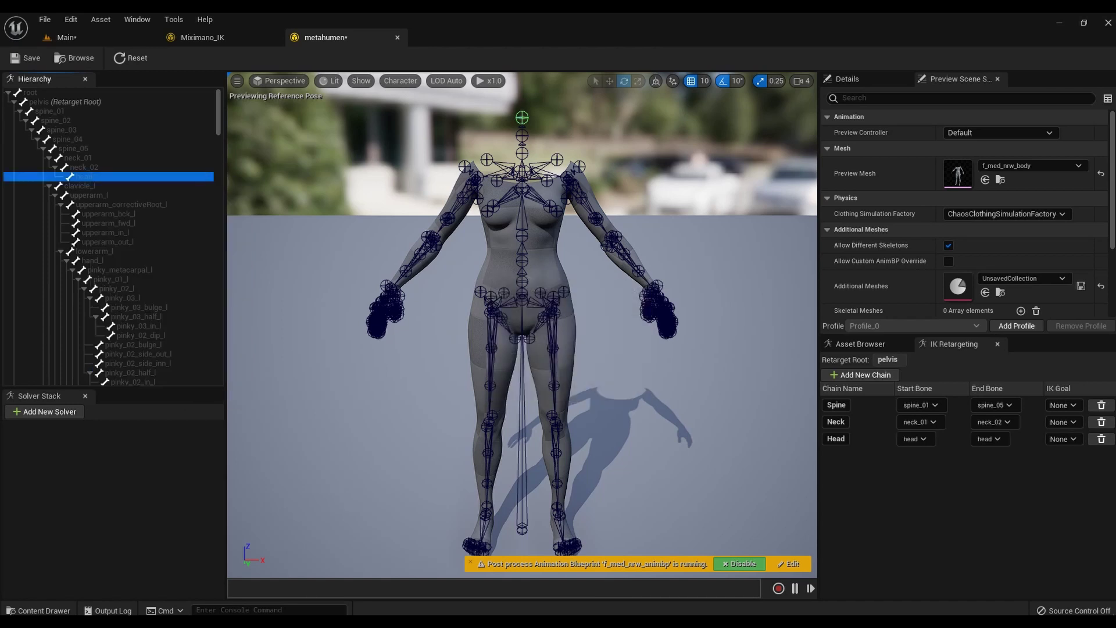
Add a retarget chain from upperarm_l to hand_l in the metahumen rig, reusing the Miximano_IK chain name LeftArm.
{"action": "left_click", "coordinate": [221, 37]}
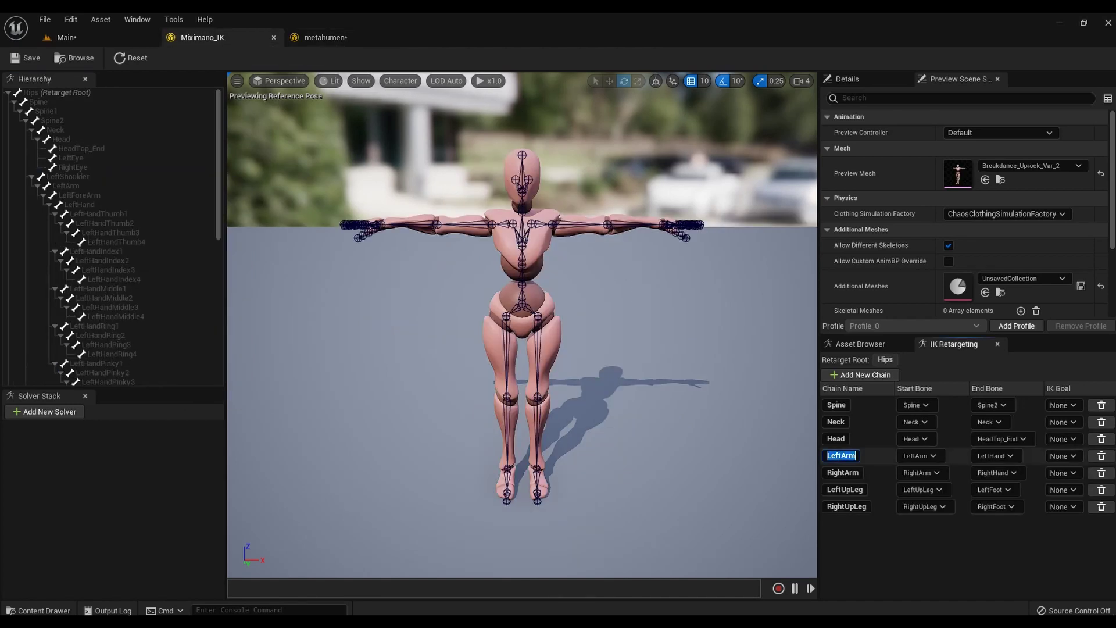
{"action": "left_click", "coordinate": [327, 37]}
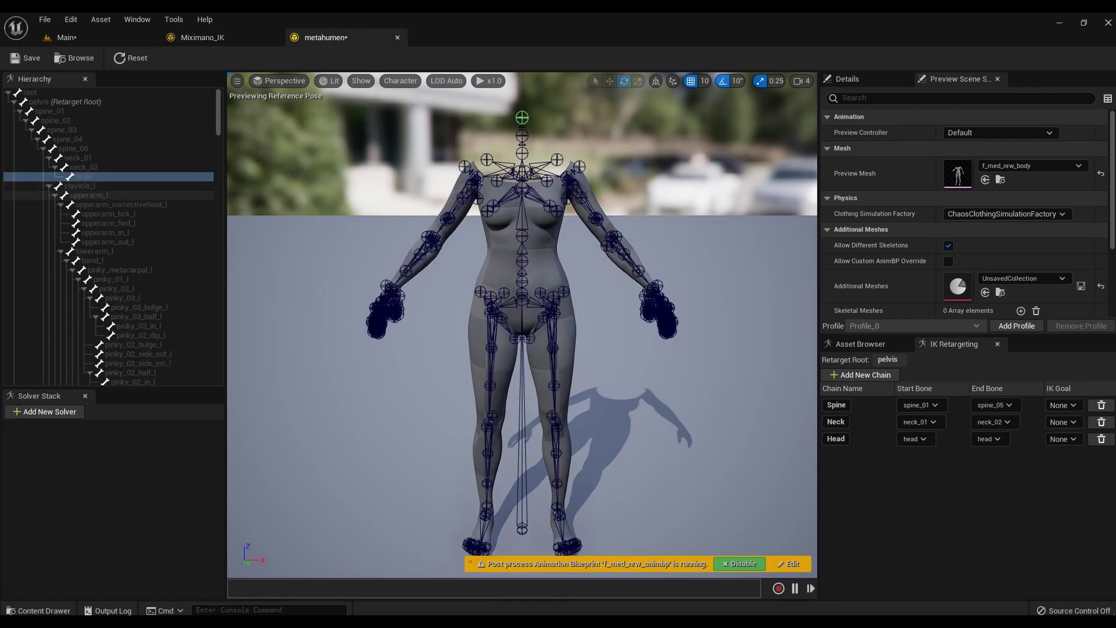
{"action": "left_click", "coordinate": [117, 205]}
{"action": "left_click", "coordinate": [111, 224]}
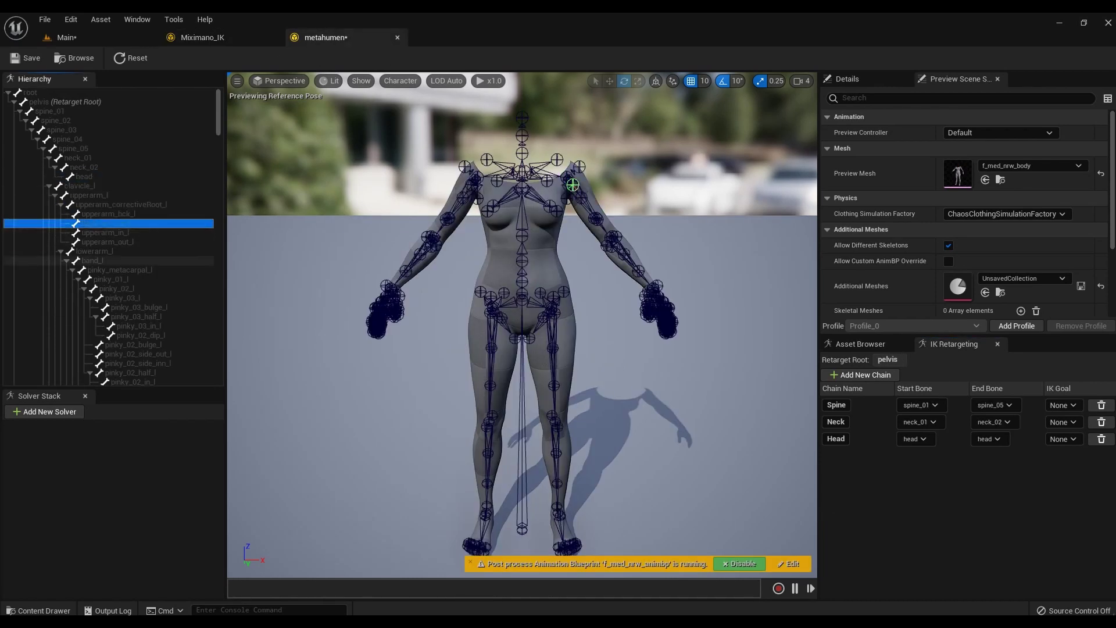
{"action": "left_click", "coordinate": [108, 241]}
{"action": "left_click", "coordinate": [93, 195]}
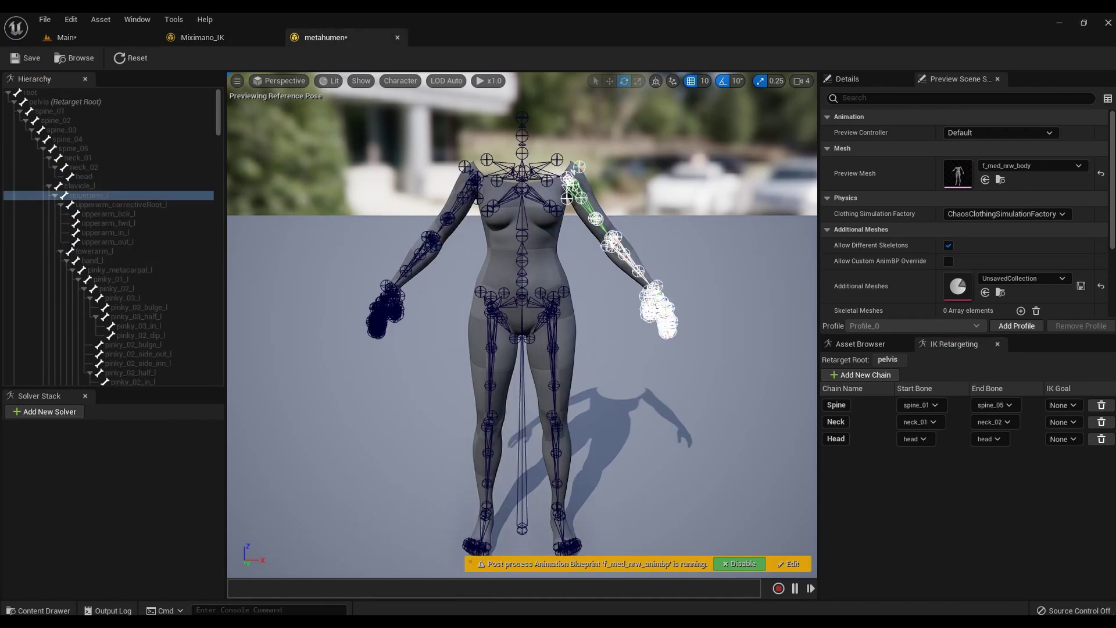
{"action": "left_click", "coordinate": [93, 260], "text": "ctrl"}
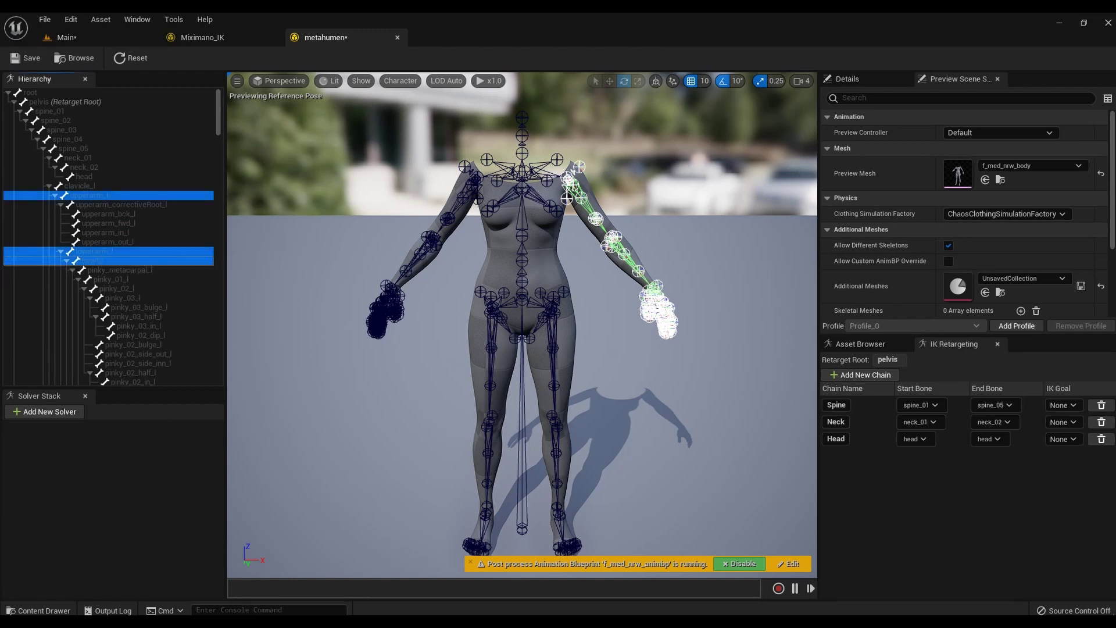
{"action": "right_click", "coordinate": [101, 261]}
{"action": "left_click", "coordinate": [174, 460]}
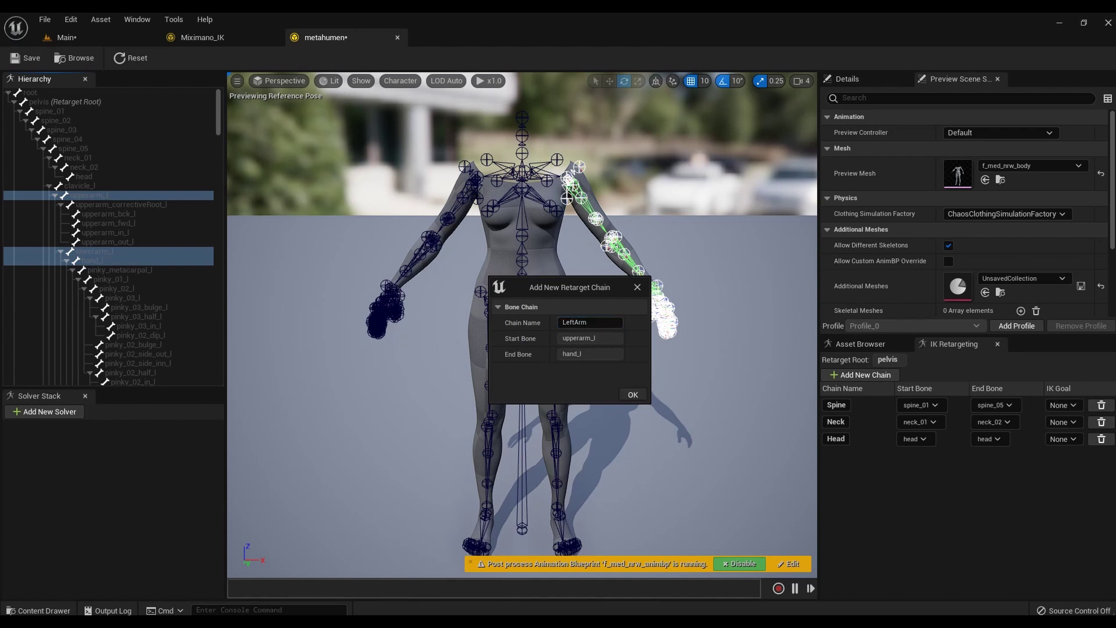
{"action": "key", "text": "Return"}
Add a retarget chain from upperarm_r to hand_r in the metahumen rig, reusing the Miximano_IK chain name RightArm.
{"action": "left_click", "coordinate": [209, 37]}
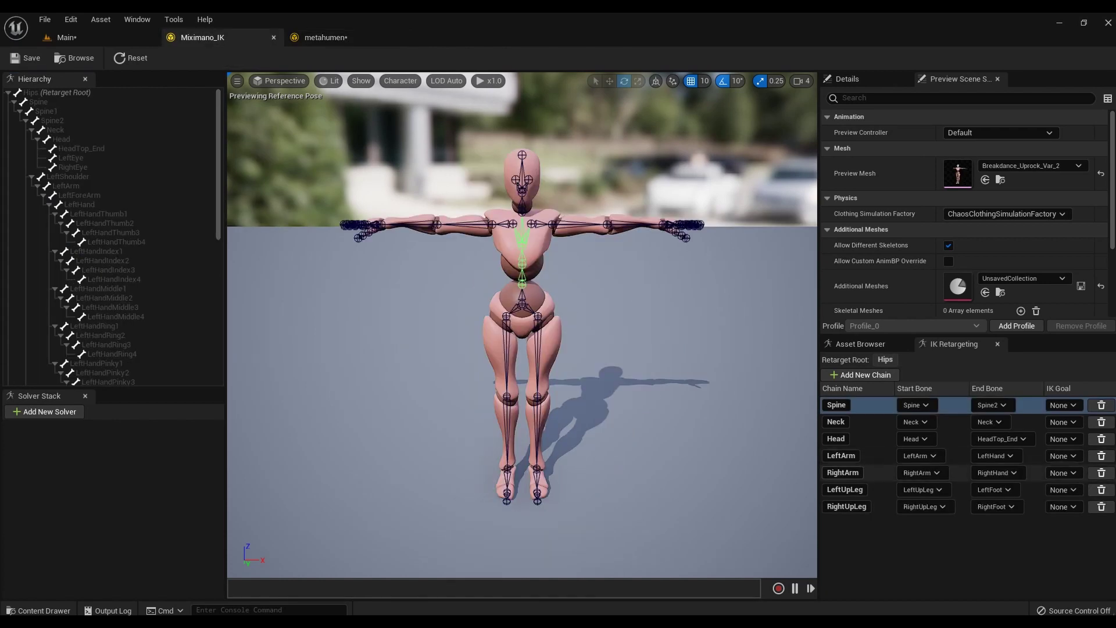
{"action": "left_click", "coordinate": [323, 37]}
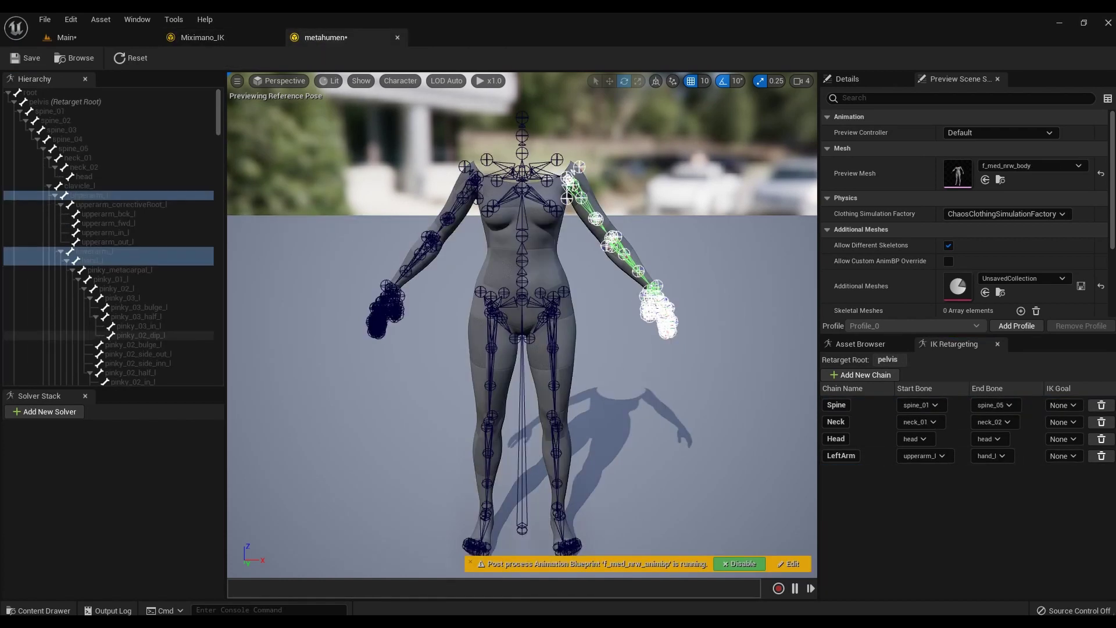
{"action": "scroll", "coordinate": [174, 317], "scroll_direction": "down", "scroll_amount": 5}
{"action": "scroll", "coordinate": [418, 326], "scroll_direction": "down", "scroll_amount": 4}
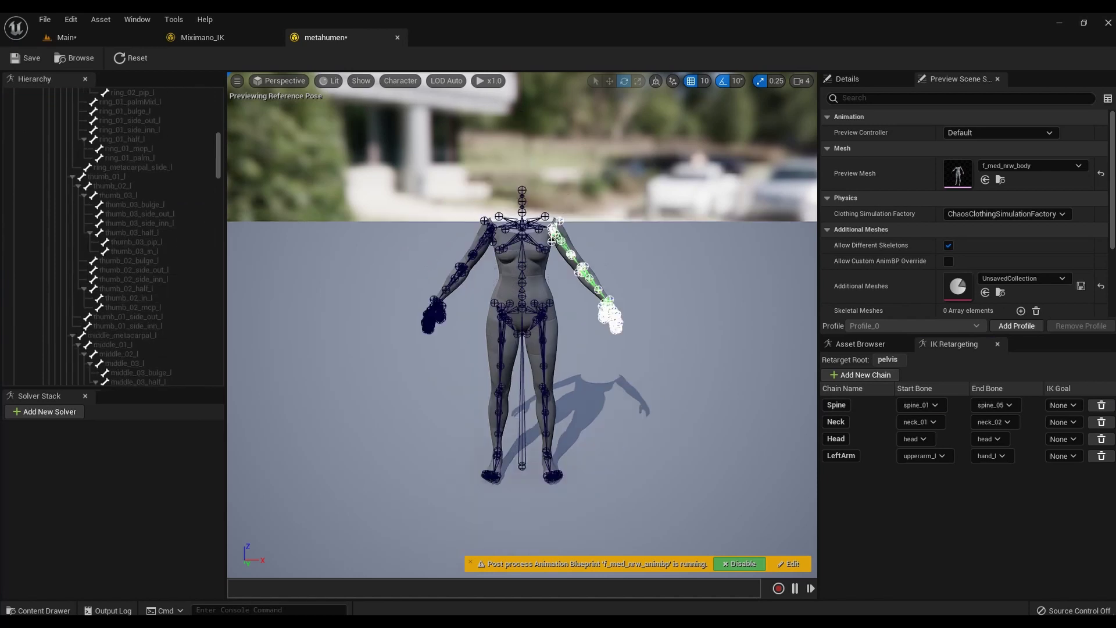
{"action": "scroll", "coordinate": [522, 325], "scroll_direction": "up", "scroll_amount": 4}
{"action": "left_click", "coordinate": [457, 204]}
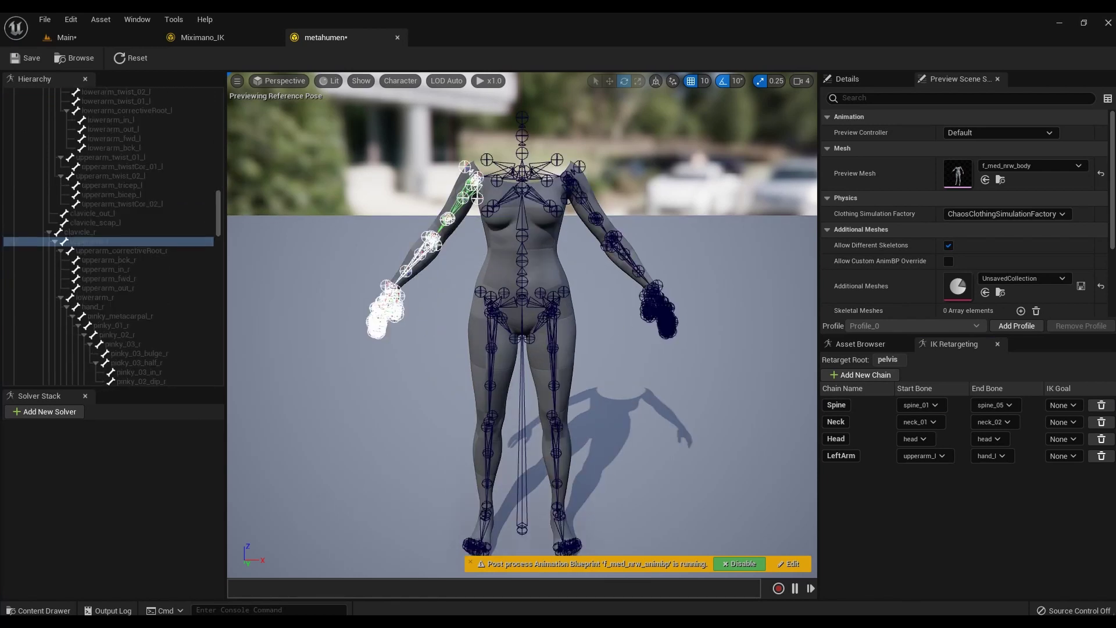
{"action": "left_click", "coordinate": [96, 298], "text": "ctrl"}
{"action": "left_click", "coordinate": [93, 306], "text": "ctrl"}
{"action": "right_click", "coordinate": [93, 306]}
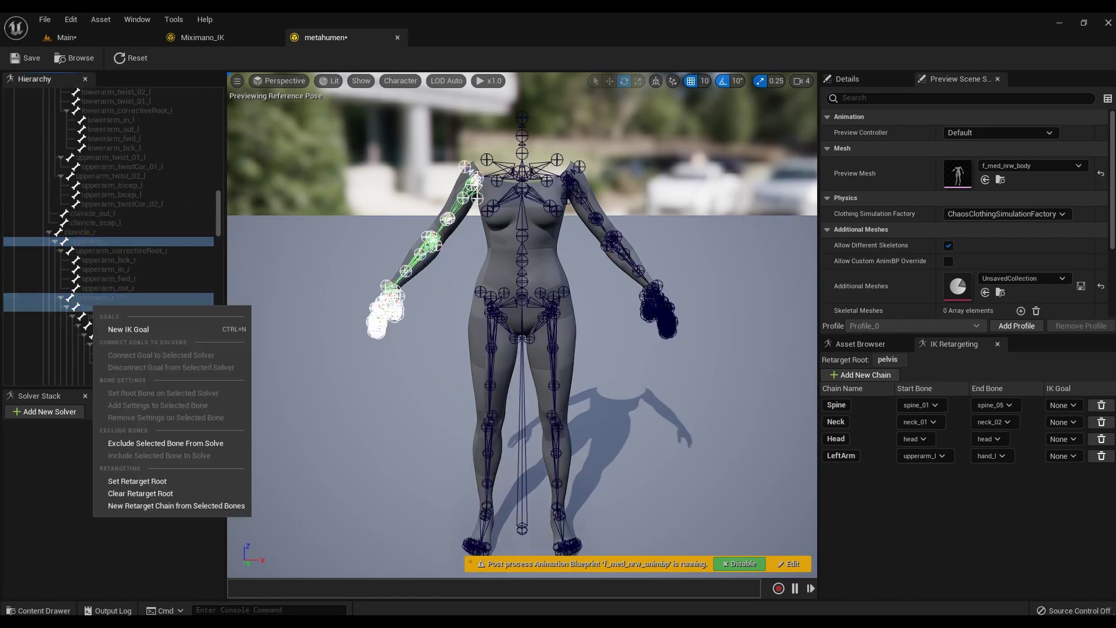
{"action": "left_click", "coordinate": [169, 505]}
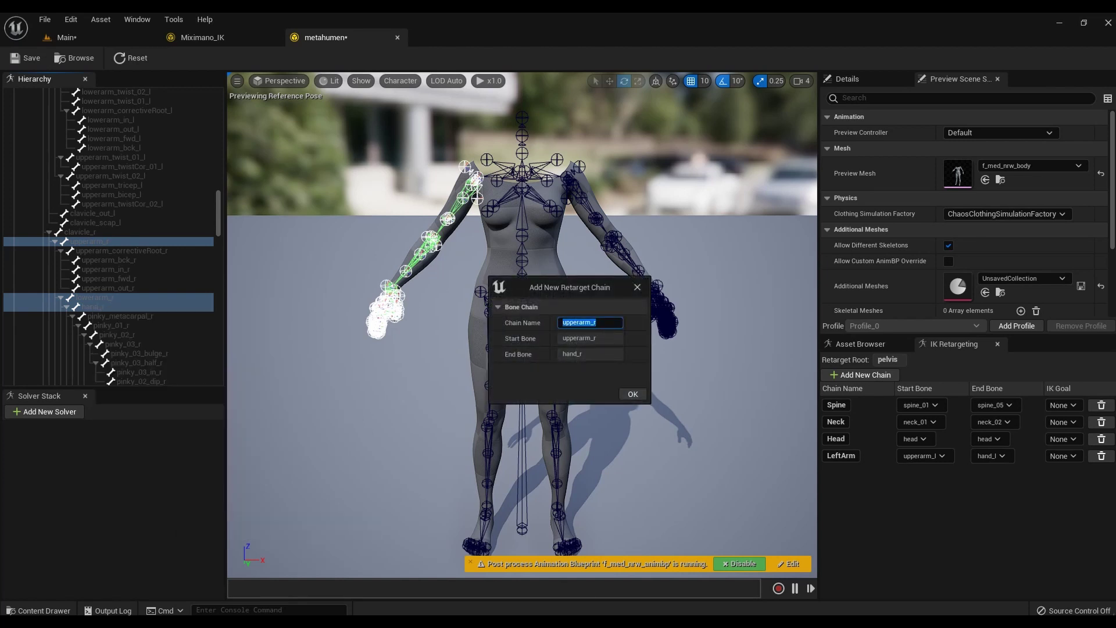
{"action": "key", "text": "Return"}
Add a retarget chain from thigh_l to foot_l in the metahumen rig, reusing the Miximano_IK chain name LeftUpLeg.
{"action": "left_click", "coordinate": [202, 37]}
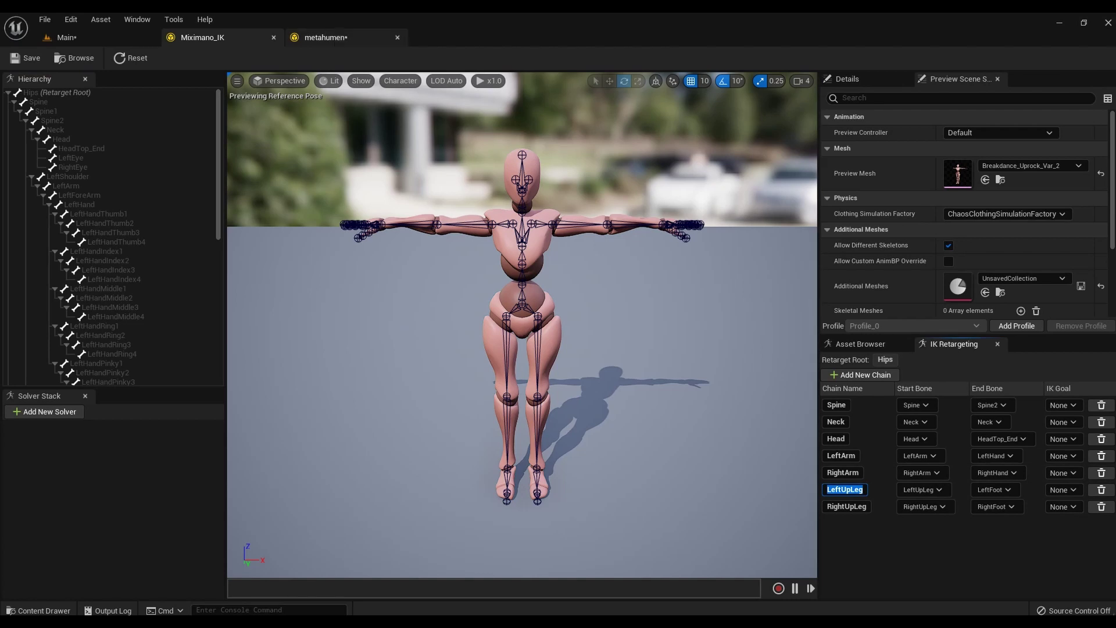
{"action": "left_click", "coordinate": [325, 37]}
{"action": "left_click", "coordinate": [552, 366]}
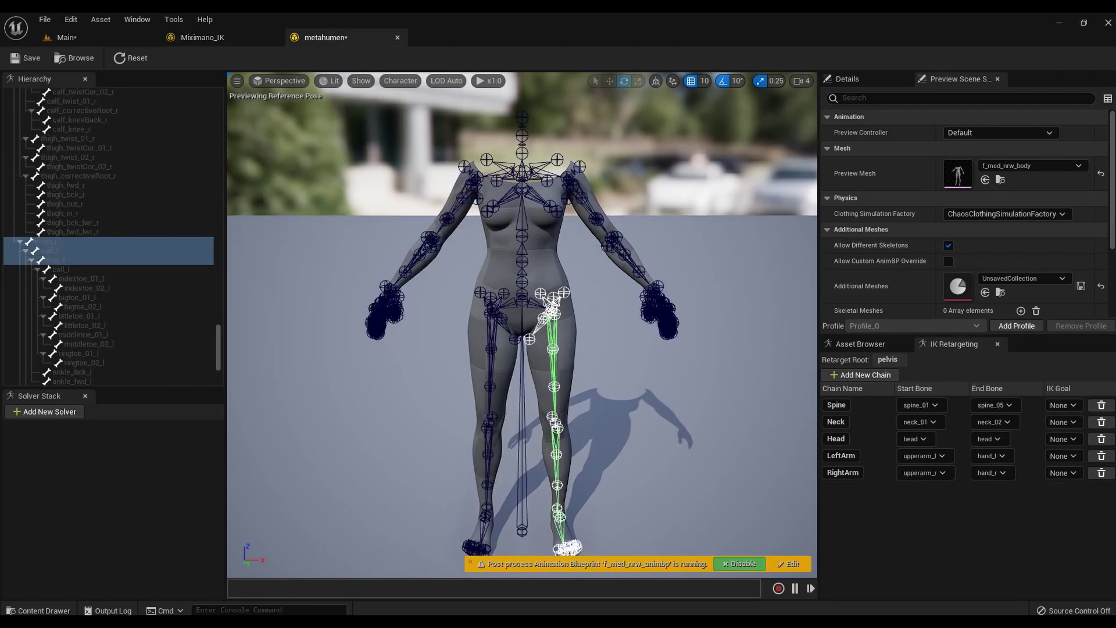
{"action": "right_click", "coordinate": [70, 253]}
{"action": "left_click", "coordinate": [116, 454]}
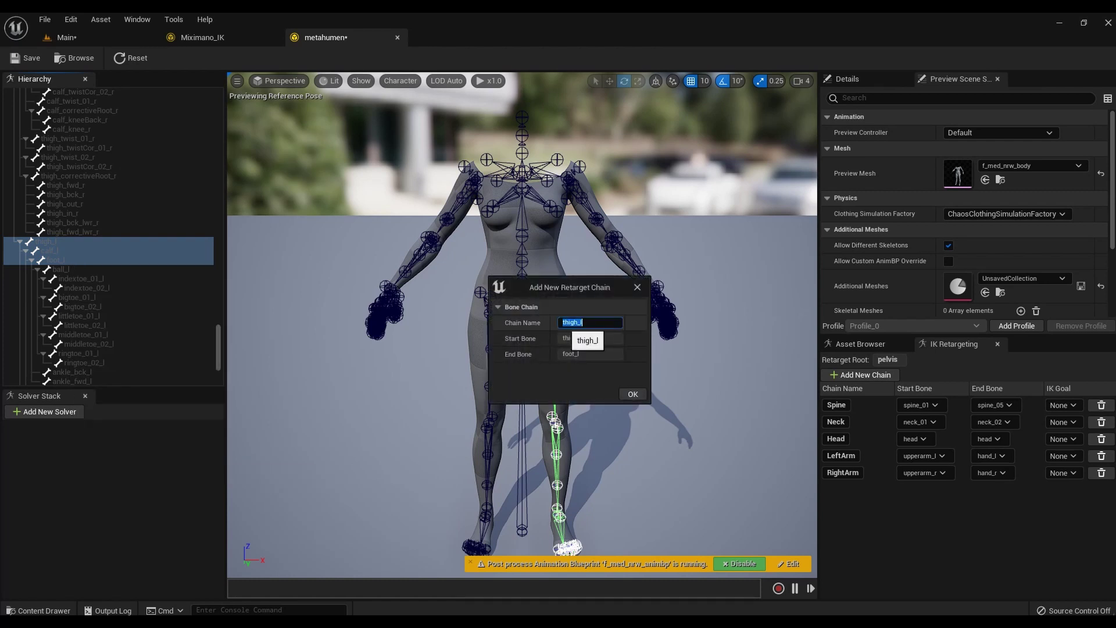
{"action": "left_click", "coordinate": [633, 394]}
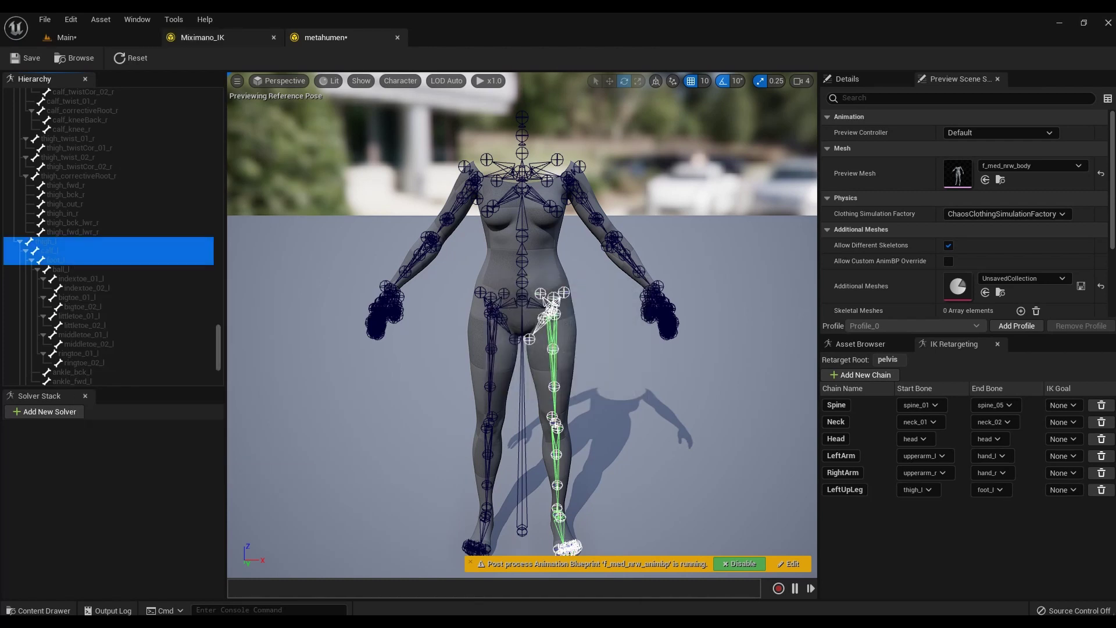
Add a thigh_r to foot_r retarget chain named RightUpLeg, as in Miximano_IK, and save the metahumen rig.
{"action": "left_click", "coordinate": [203, 37]}
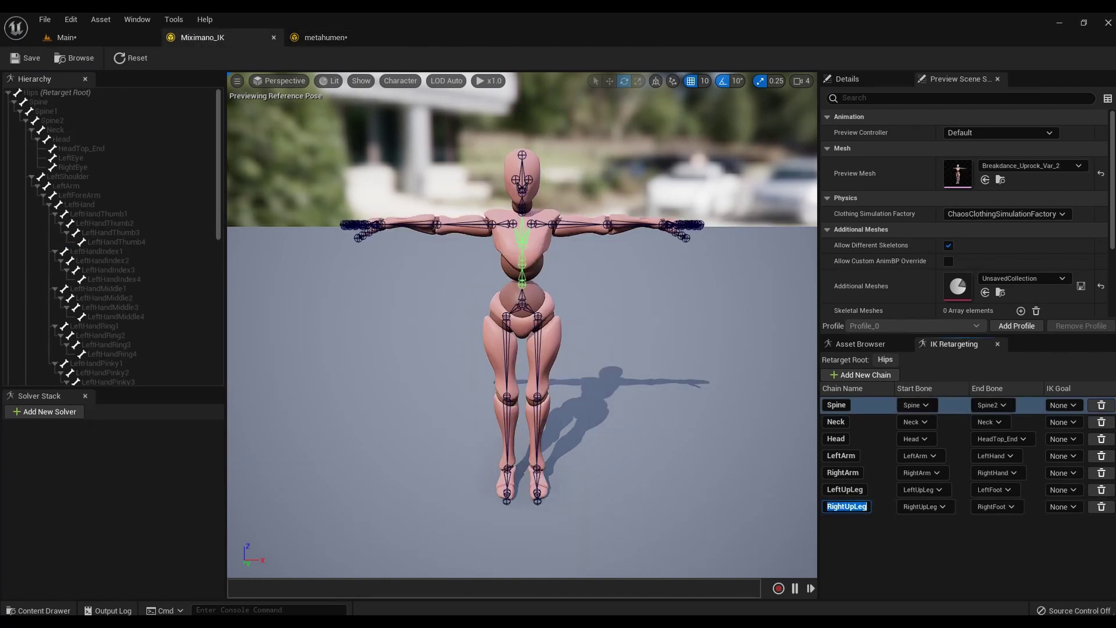
{"action": "left_click", "coordinate": [326, 37]}
{"action": "left_click", "coordinate": [491, 366]}
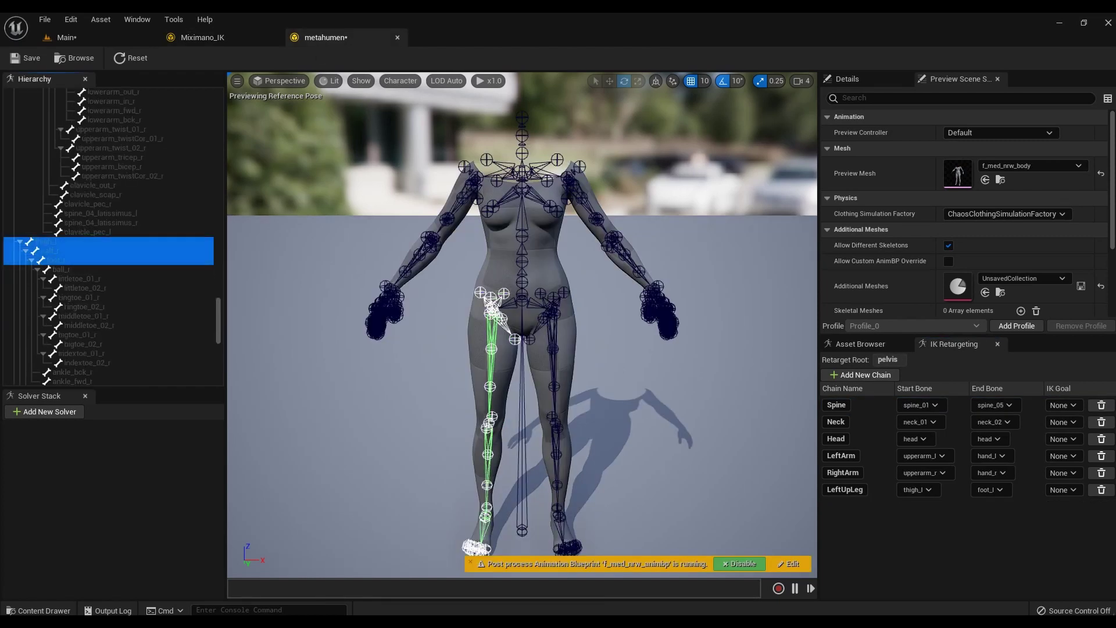
{"action": "right_click", "coordinate": [87, 247]}
{"action": "left_click", "coordinate": [169, 445]}
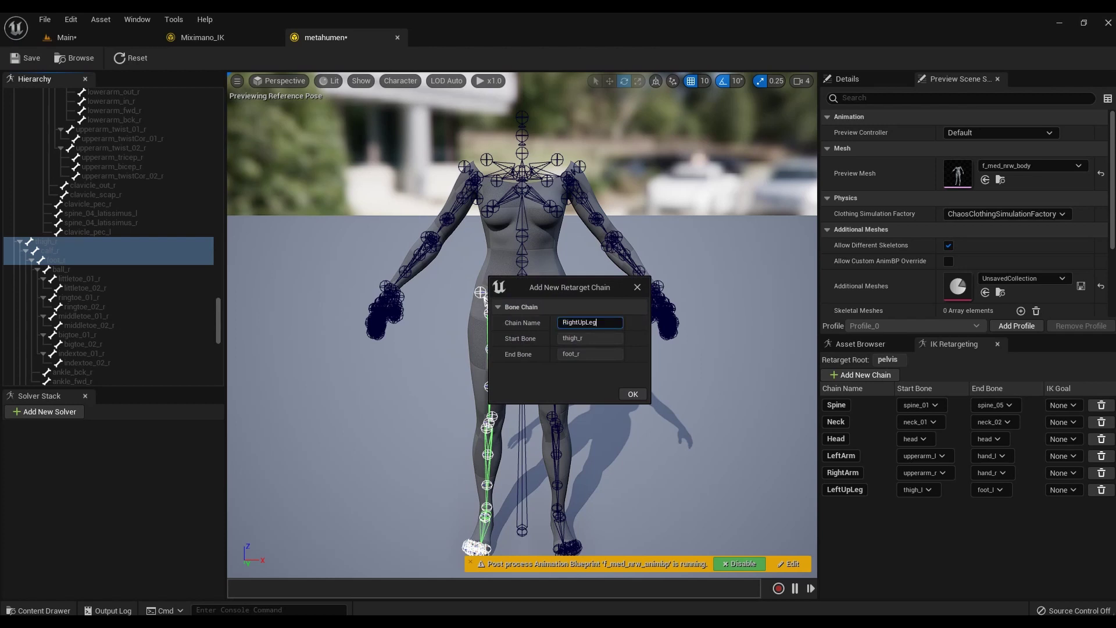
{"action": "key", "text": "Return"}
{"action": "key", "text": "ctrl+s"}
Create an IK Retargeter asset in the mixamo content folder with Miximano_IK as the rig to copy animation from.
{"action": "left_click", "coordinate": [203, 37]}
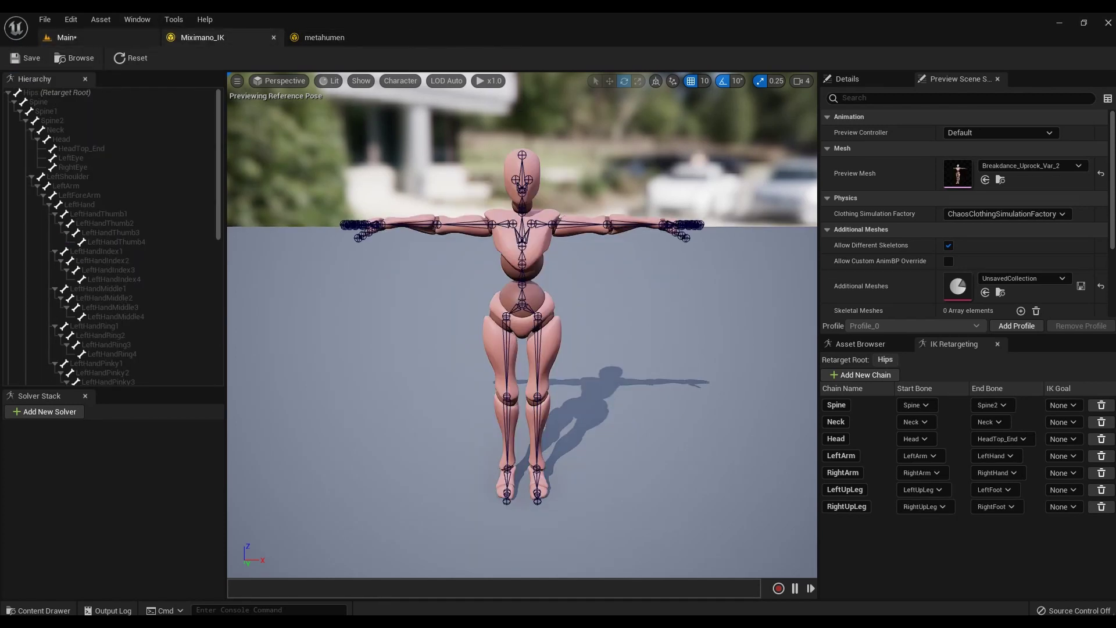
{"action": "left_click", "coordinate": [66, 37]}
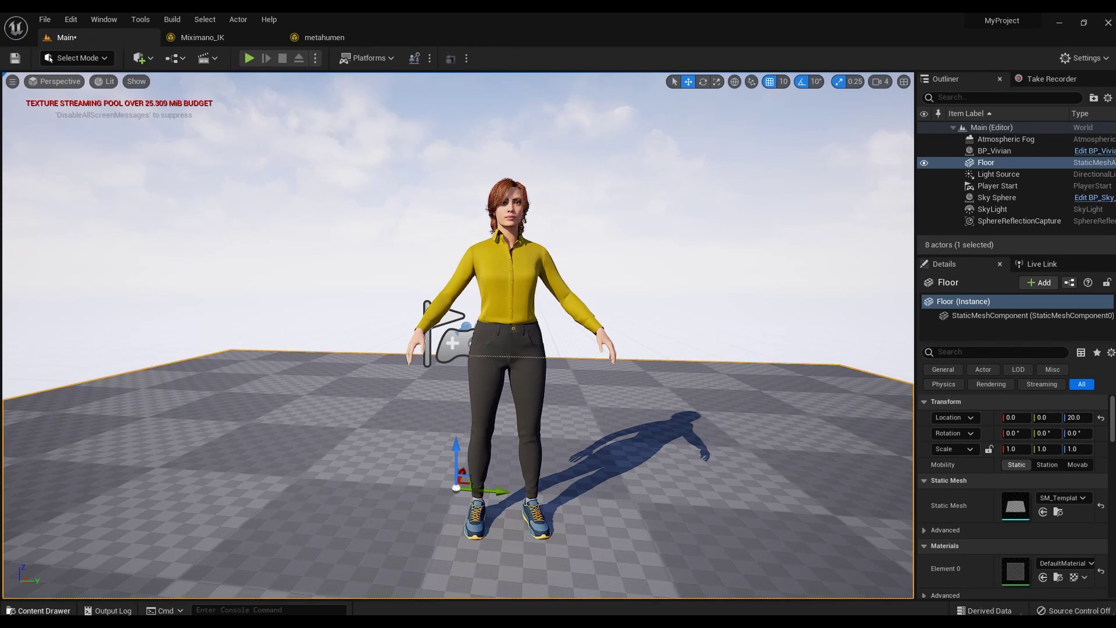
{"action": "left_click", "coordinate": [44, 611]}
{"action": "right_click", "coordinate": [633, 480]}
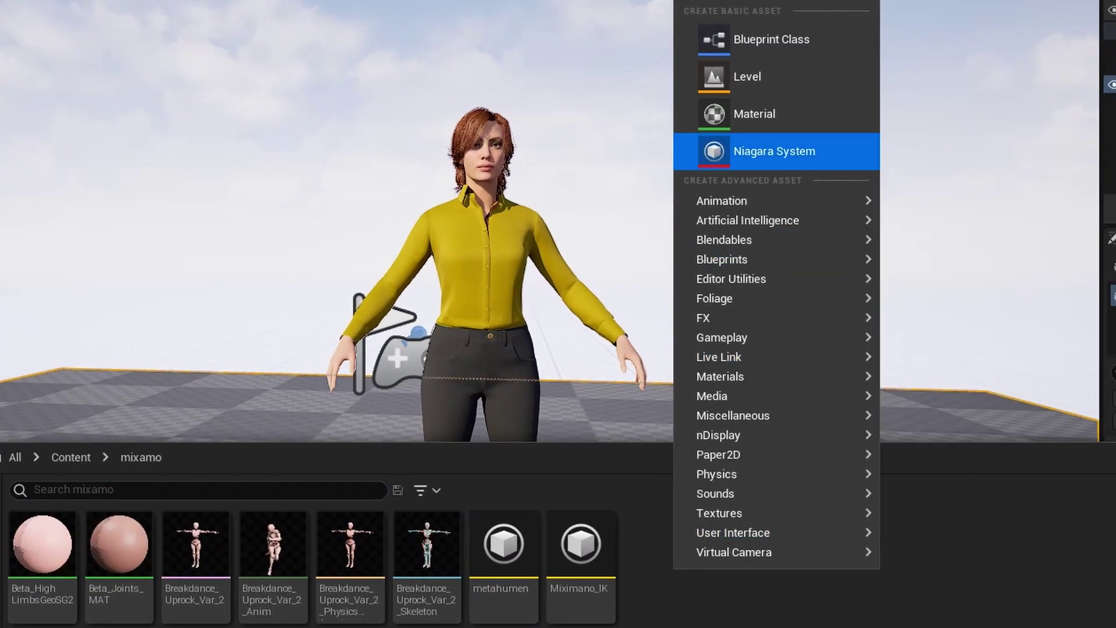
{"action": "mouse_move", "coordinate": [722, 201]}
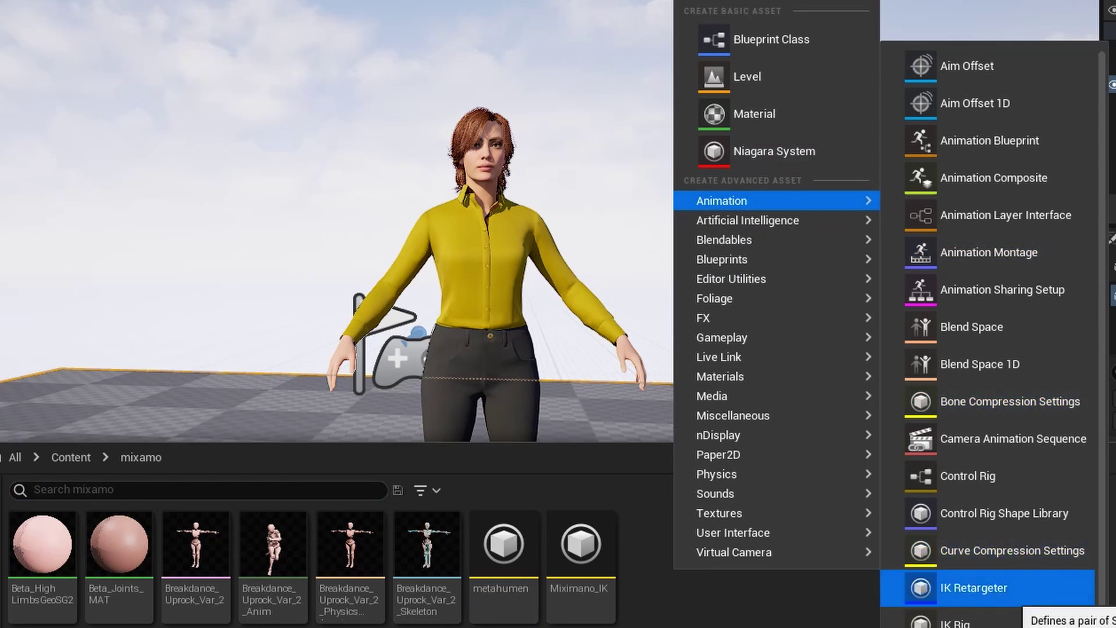
{"action": "left_click", "coordinate": [973, 587]}
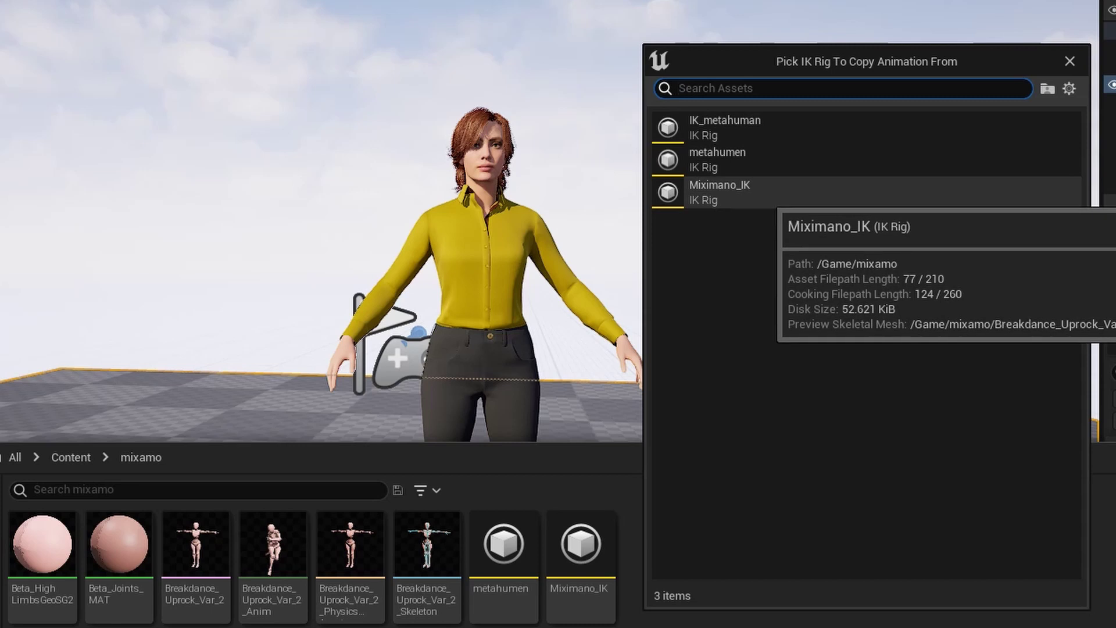
{"action": "left_click", "coordinate": [721, 192]}
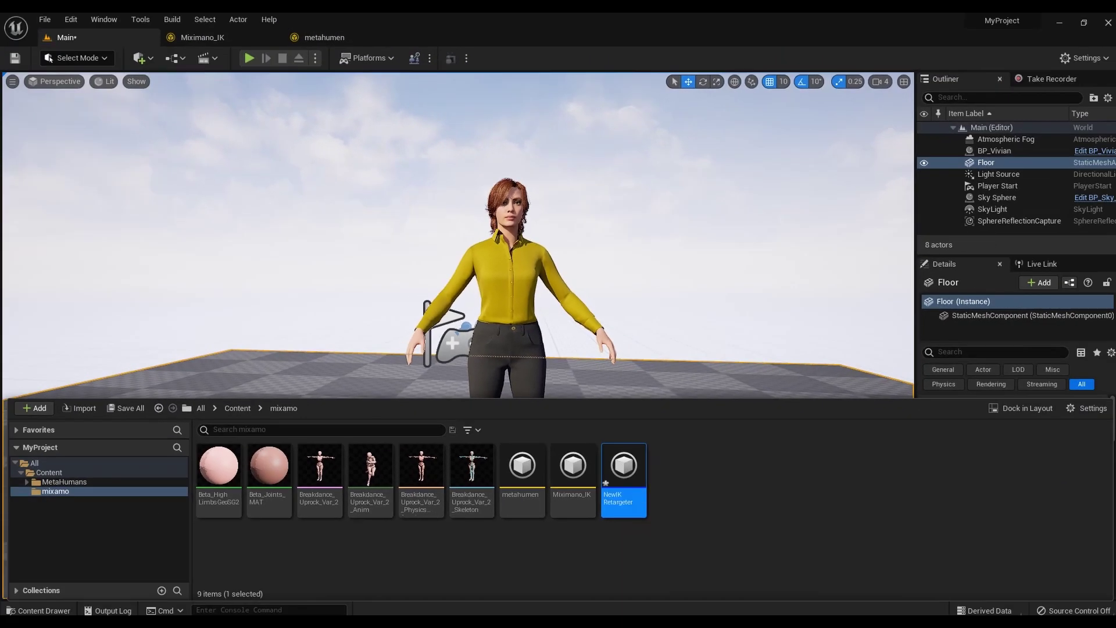
Open the new IK Retargeter and set its Target IKRig Asset to metahumen.
{"action": "double_click", "coordinate": [624, 471]}
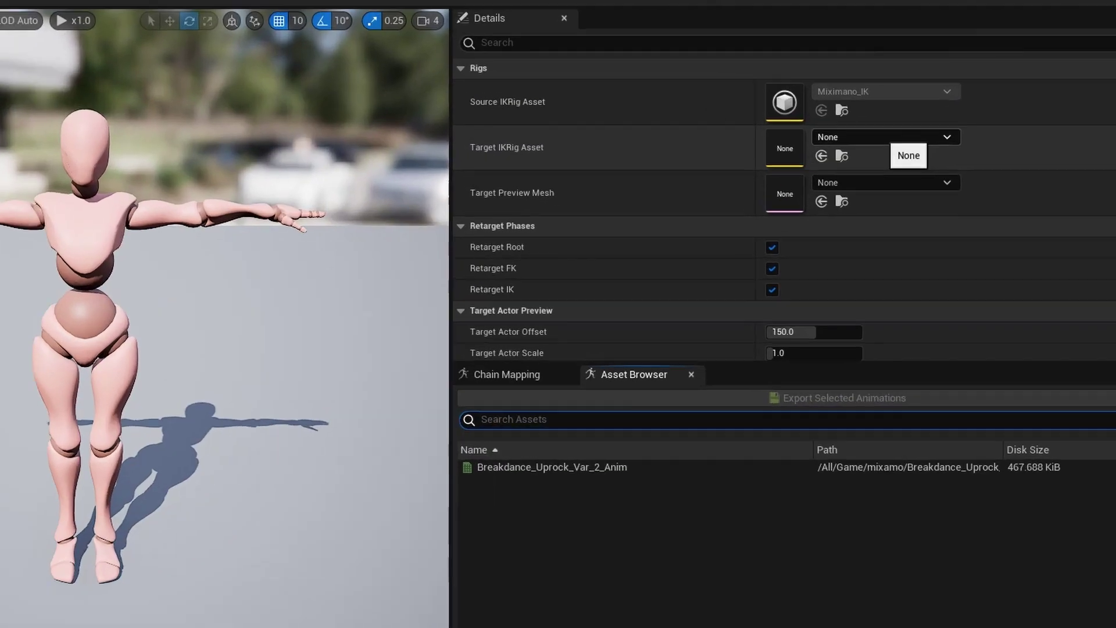
{"action": "left_click", "coordinate": [895, 137]}
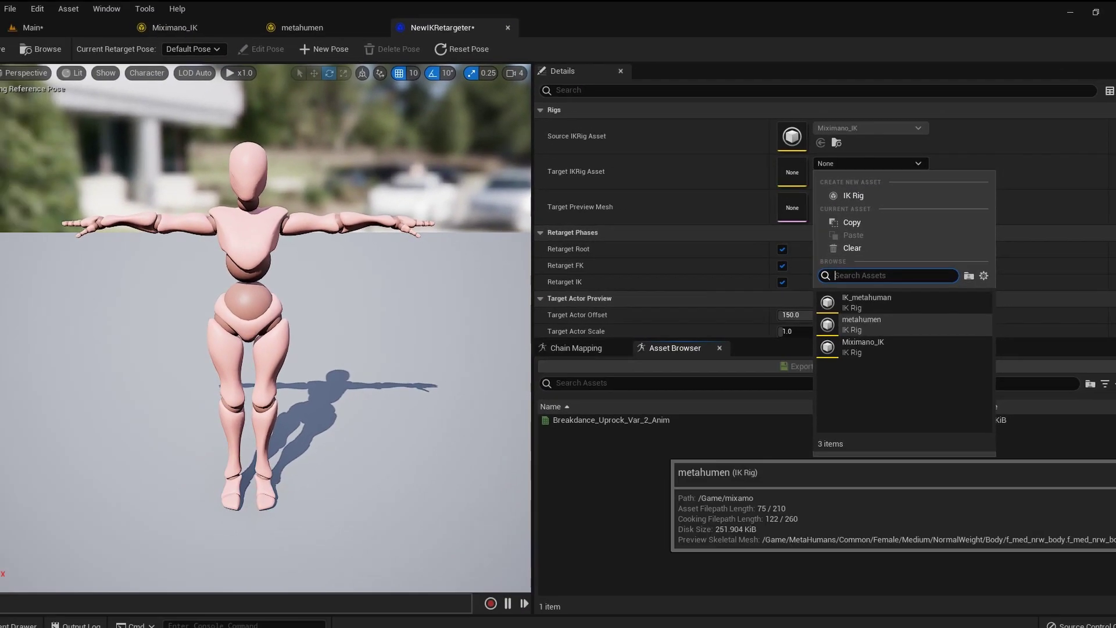
{"action": "left_click", "coordinate": [865, 329]}
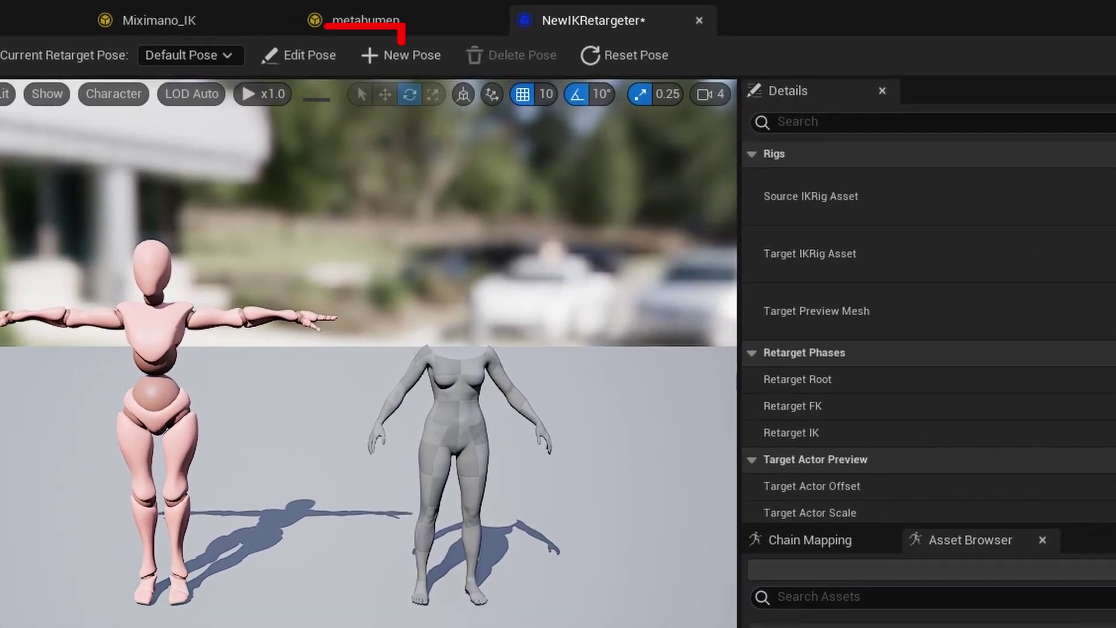
Enable retarget pose editing and set the Bone Draw Size to 2.0.
{"action": "left_click", "coordinate": [302, 56]}
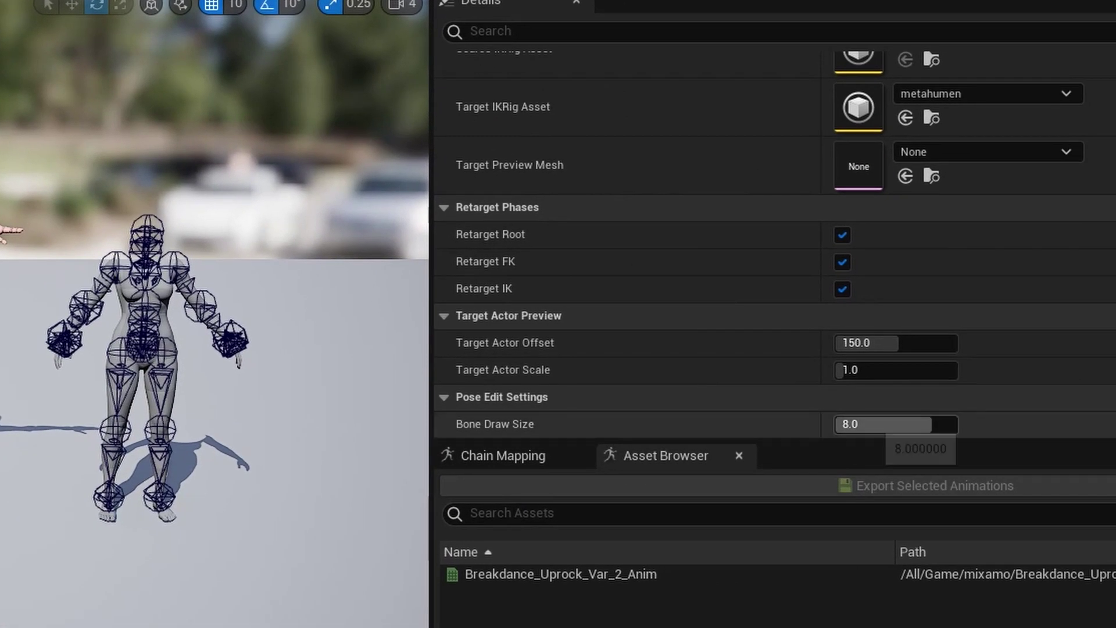
{"action": "left_click", "coordinate": [875, 425]}
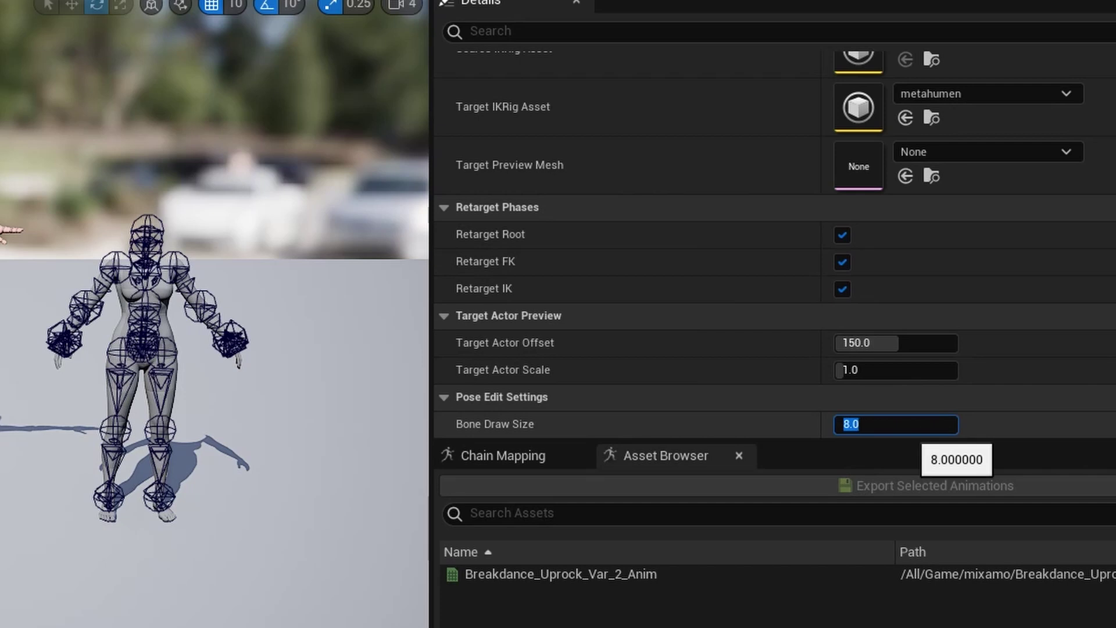
{"action": "key", "text": "Return"}
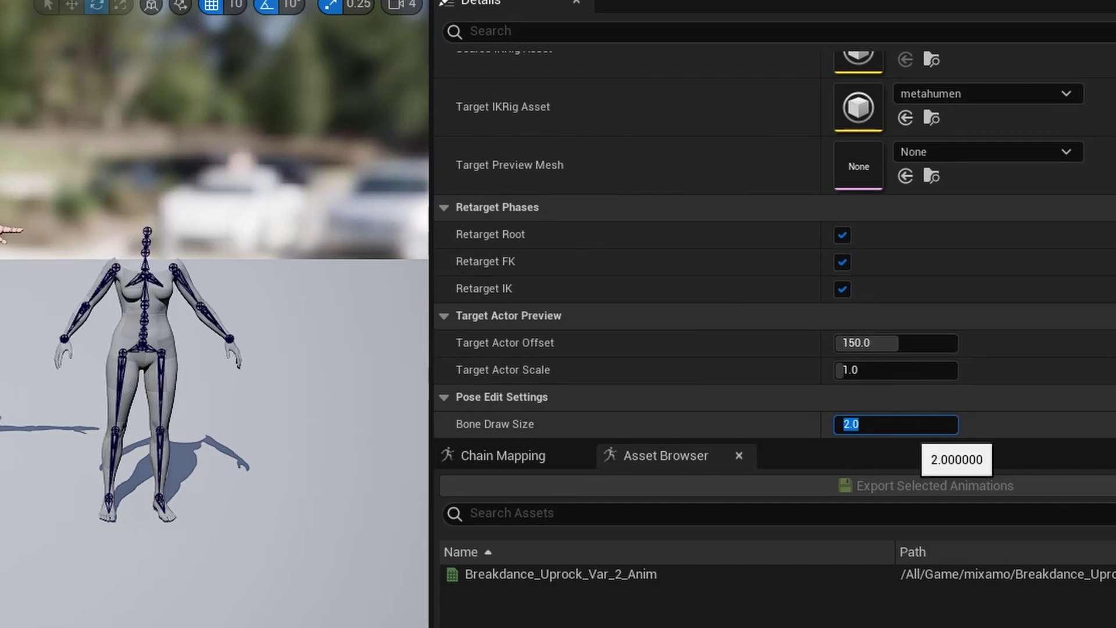
Rotate the target's left upper arm up to a horizontal T-pose and set the rotation snap to 5° for fine adjustment.
{"action": "scroll", "coordinate": [174, 326], "scroll_direction": "up", "scroll_amount": 5}
{"action": "mouse_move", "coordinate": [174, 325]}
{"action": "middle_mouse_down"}
{"action": "mouse_move", "coordinate": [233, 308]}
{"action": "mouse_move", "coordinate": [297, 337]}
{"action": "middle_mouse_up"}
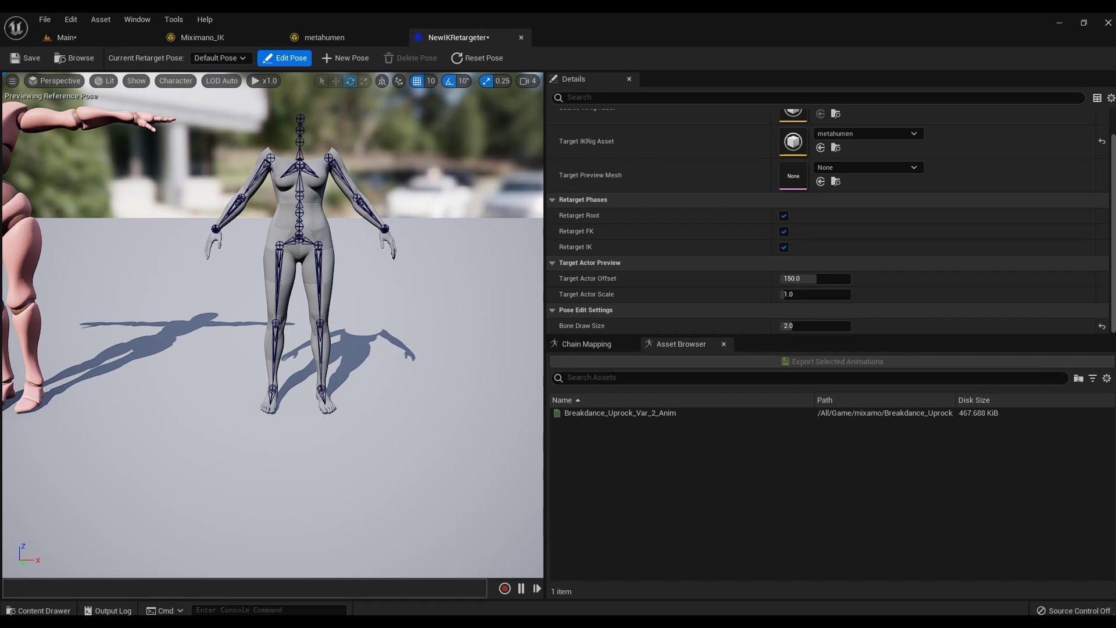
{"action": "left_click", "coordinate": [342, 177]}
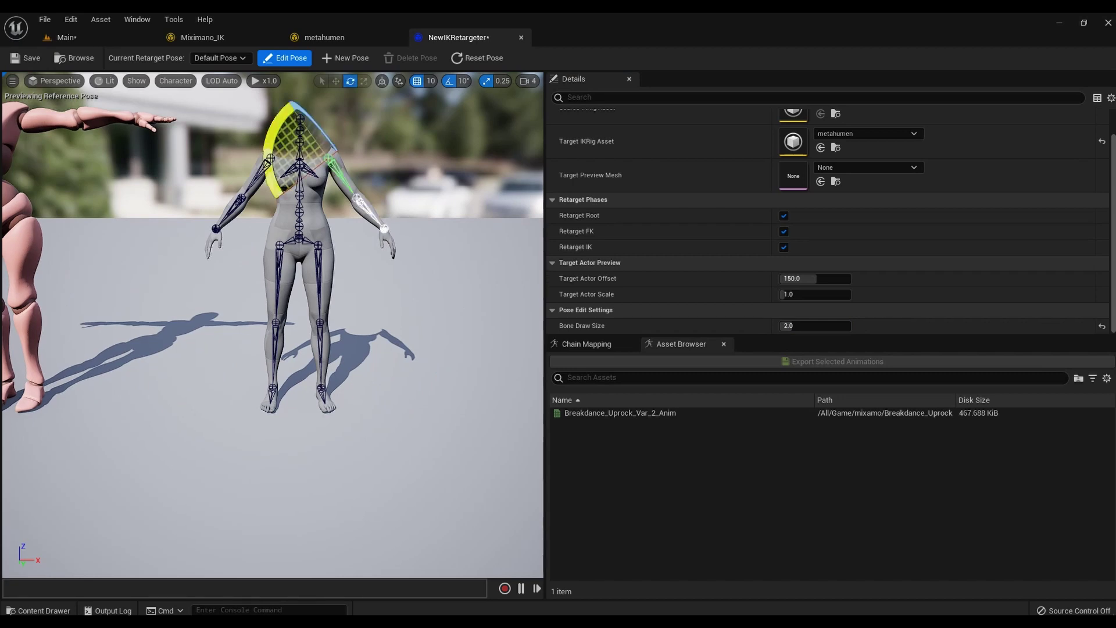
{"action": "left_click_drag", "start_coordinate": [272, 131], "coordinate": [272, 180]}
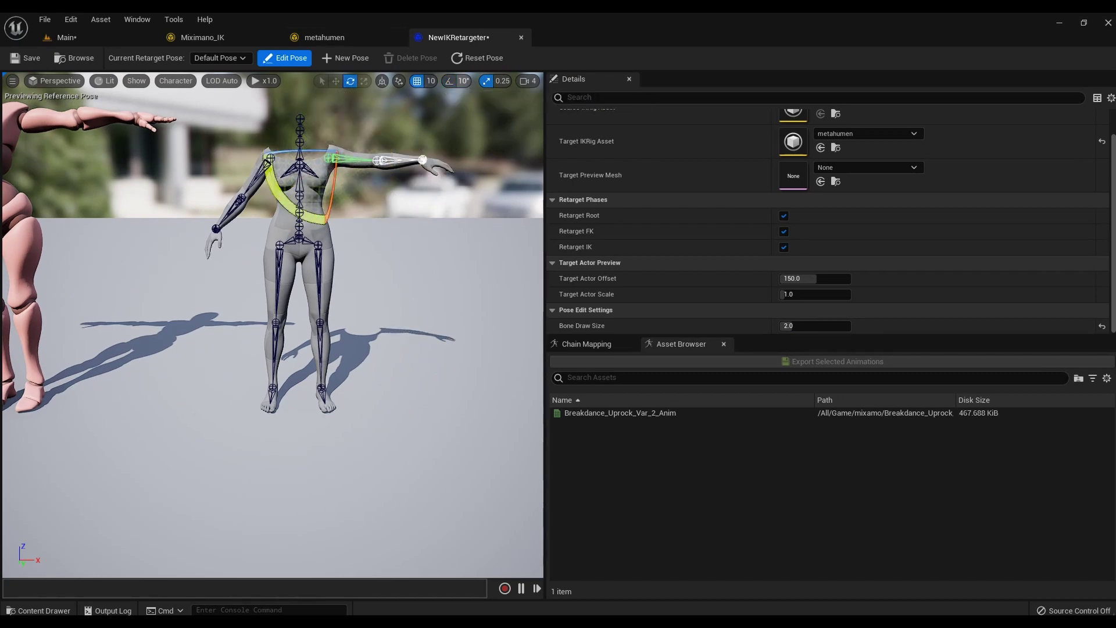
{"action": "left_click", "coordinate": [463, 81]}
{"action": "left_click", "coordinate": [481, 112]}
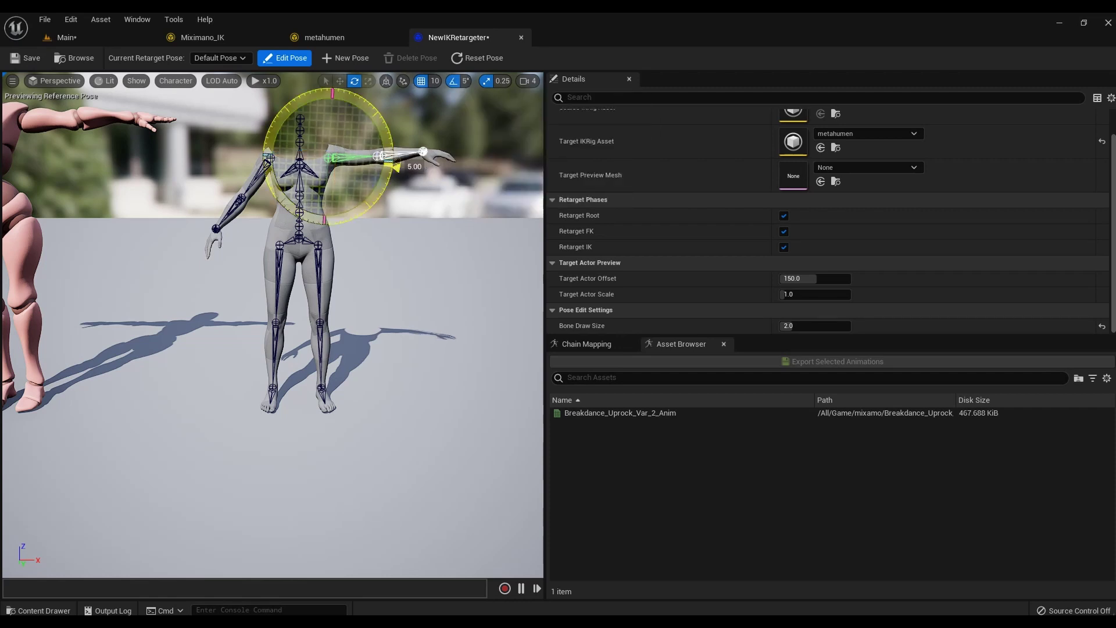
Rotate the target's right upper arm up by 55° so that it extends horizontally in a T-pose.
{"action": "left_click", "coordinate": [289, 201]}
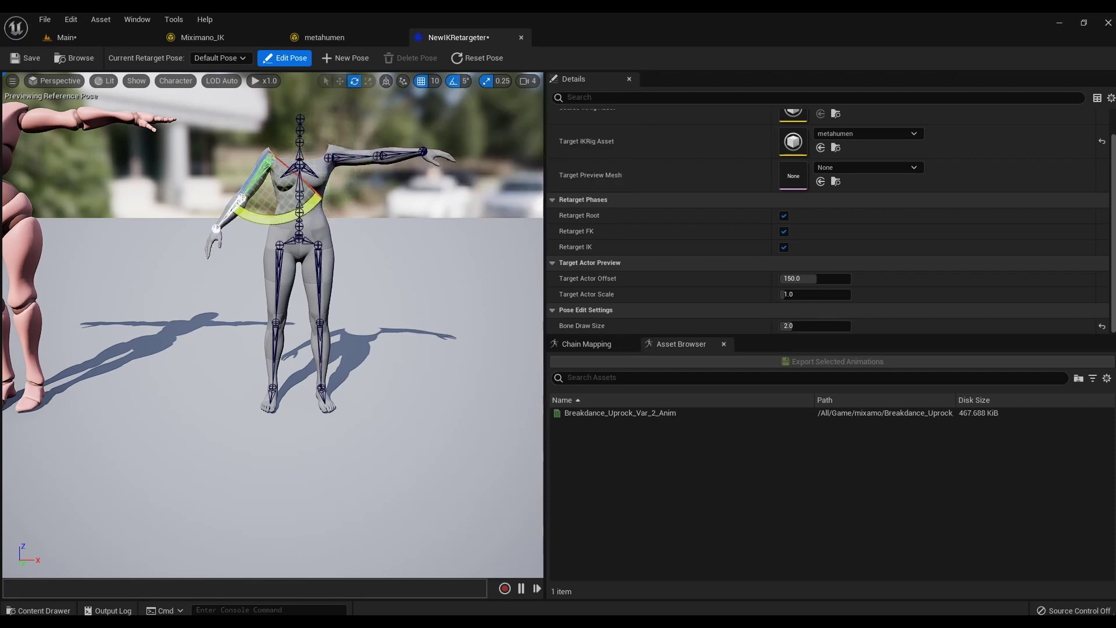
{"action": "left_click_drag", "start_coordinate": [275, 220], "coordinate": [217, 192]}
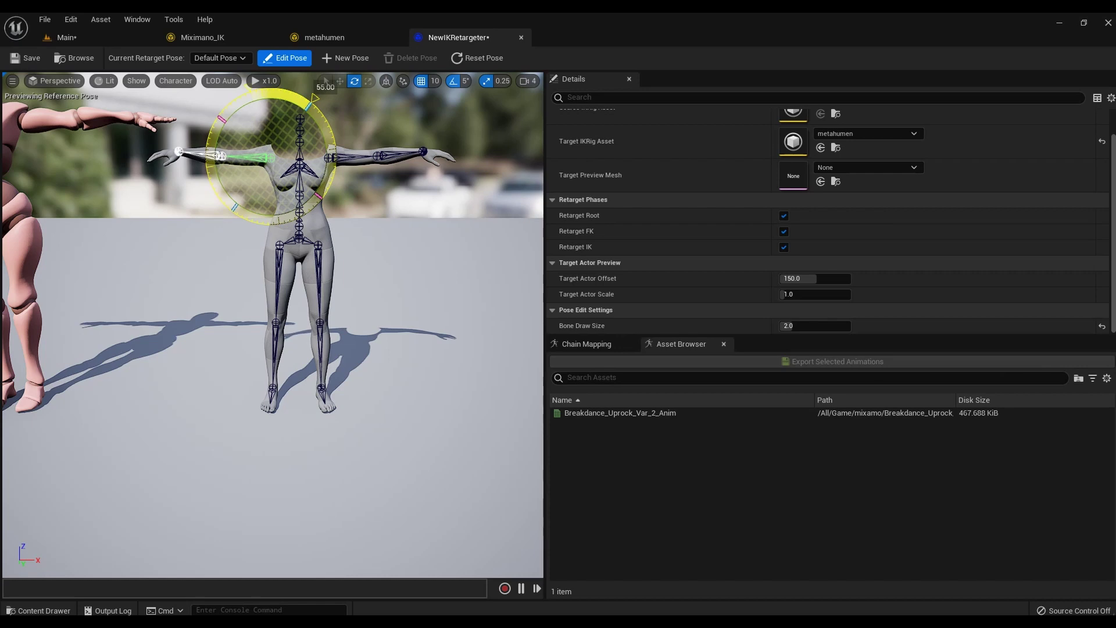
{"action": "left_click_drag", "start_coordinate": [314, 99], "coordinate": [315, 100]}
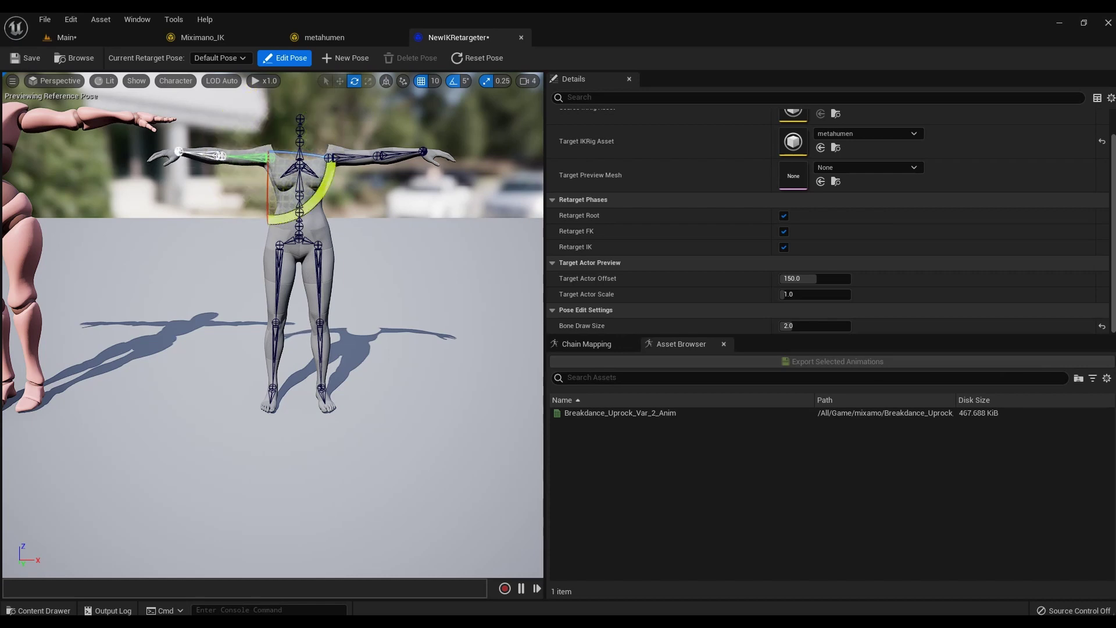
Rotate the target's left forearm backward until it is in line with the upper arm.
{"action": "left_click", "coordinate": [423, 152]}
{"action": "left_click_drag", "start_coordinate": [469, 107], "coordinate": [476, 117]}
{"action": "left_click", "coordinate": [179, 152]}
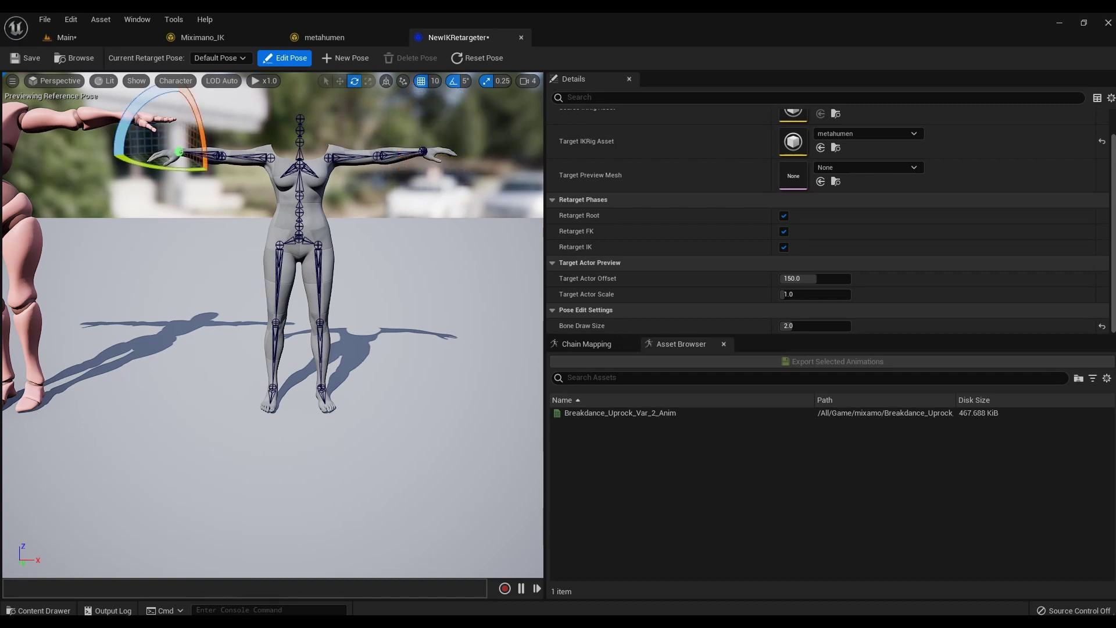
{"action": "right_click_drag", "start_coordinate": [232, 261], "coordinate": [412, 328]}
{"action": "left_click", "coordinate": [237, 229]}
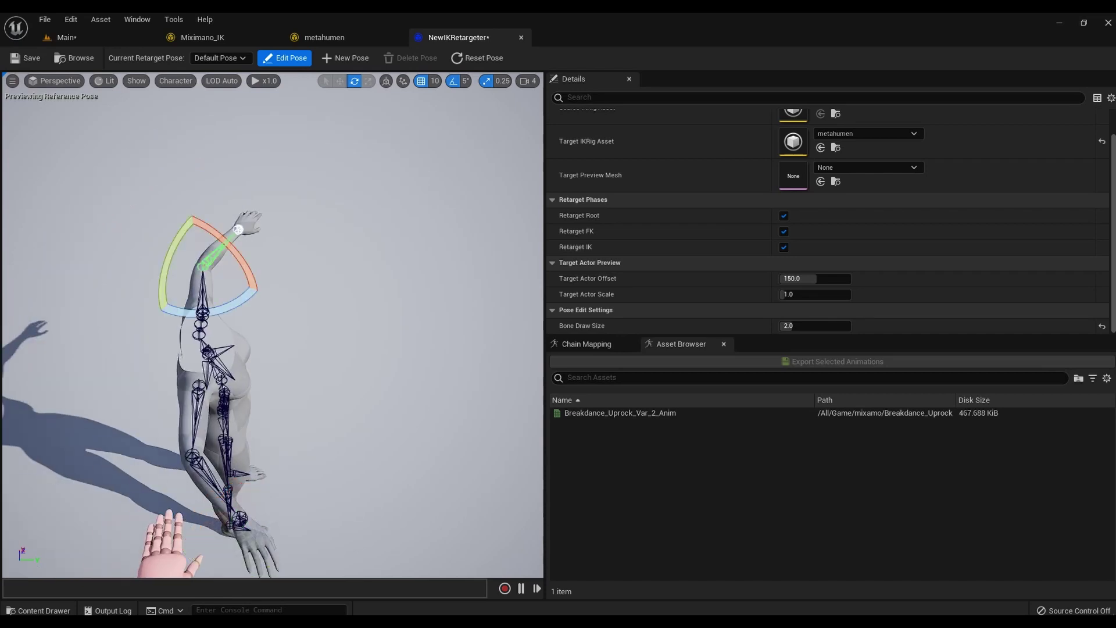
{"action": "left_click_drag", "start_coordinate": [237, 228], "coordinate": [210, 224]}
Rotate the target's right forearm backward until the arm is straight, undoing the first rotation attempt.
{"action": "left_click", "coordinate": [239, 518]}
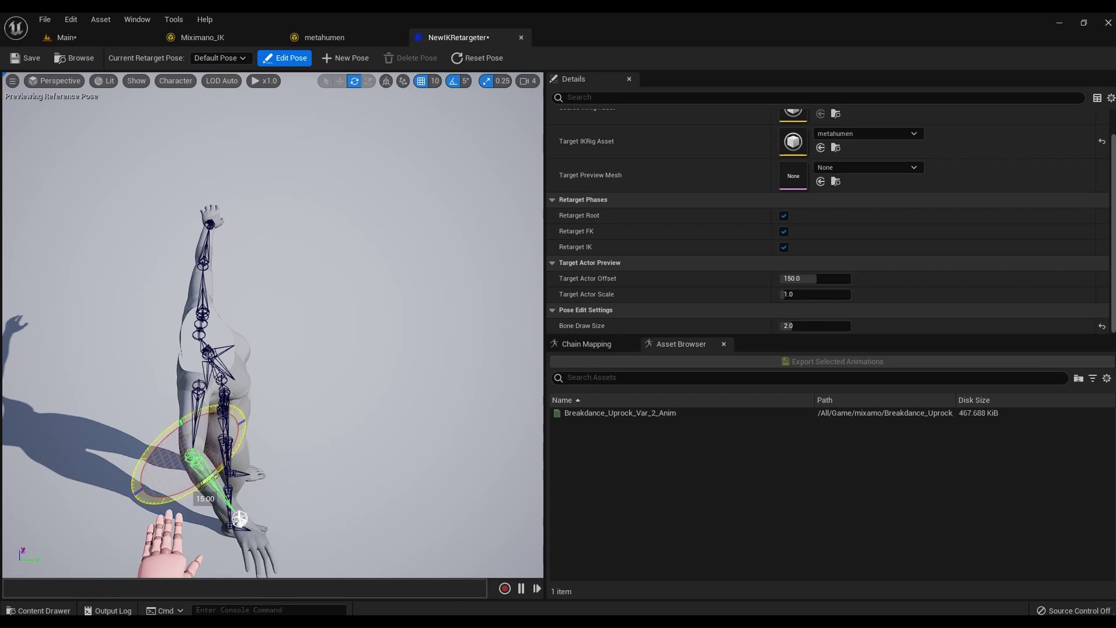
{"action": "left_click_drag", "start_coordinate": [154, 441], "coordinate": [155, 441]}
{"action": "key", "text": "ctrl+z"}
{"action": "left_click", "coordinate": [155, 441]}
{"action": "left_click", "coordinate": [198, 467]}
{"action": "left_click_drag", "start_coordinate": [238, 521], "coordinate": [193, 542]}
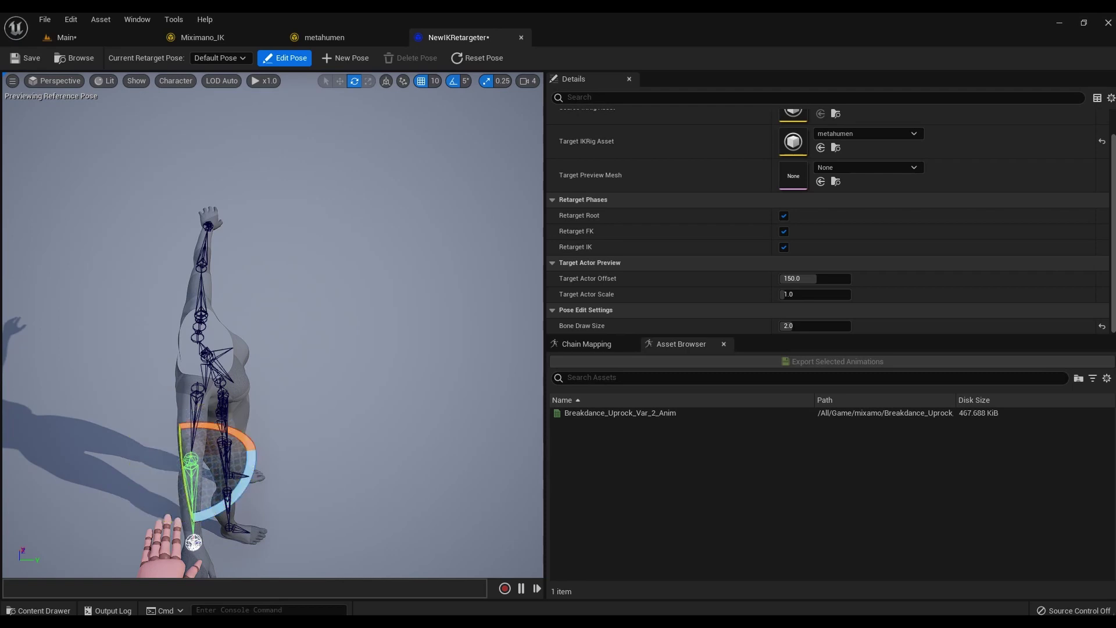
Leave retarget pose editing and preview the Breakdance_Uprock_Var_2_Anim animation on both characters.
{"action": "left_click", "coordinate": [285, 58]}
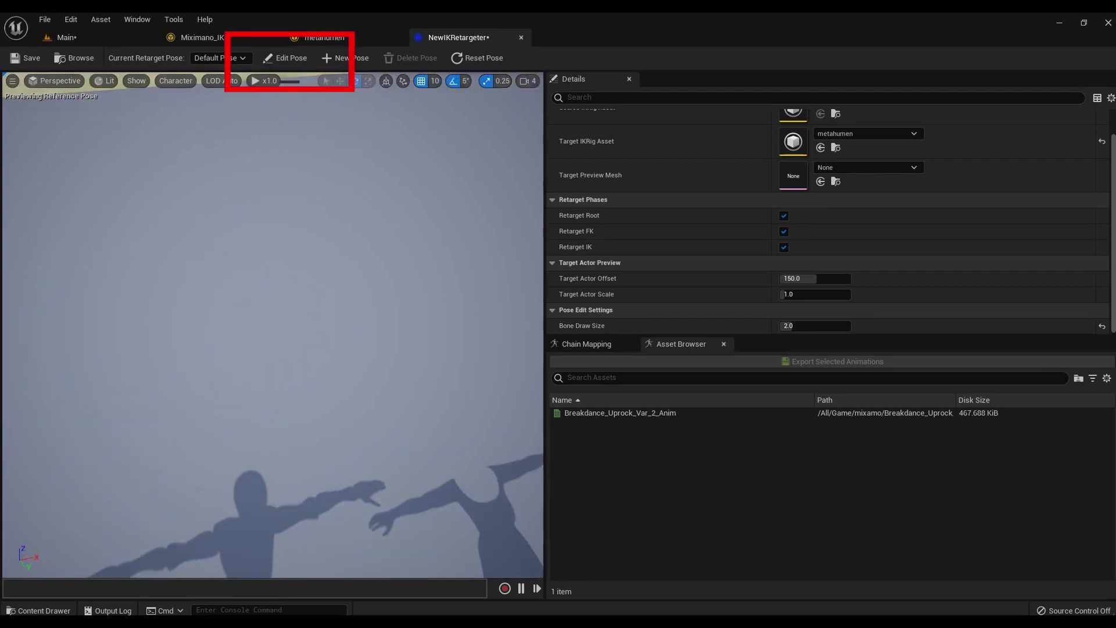
{"action": "right_click_drag", "start_coordinate": [274, 349], "coordinate": [282, 291]}
{"action": "double_click", "coordinate": [619, 413]}
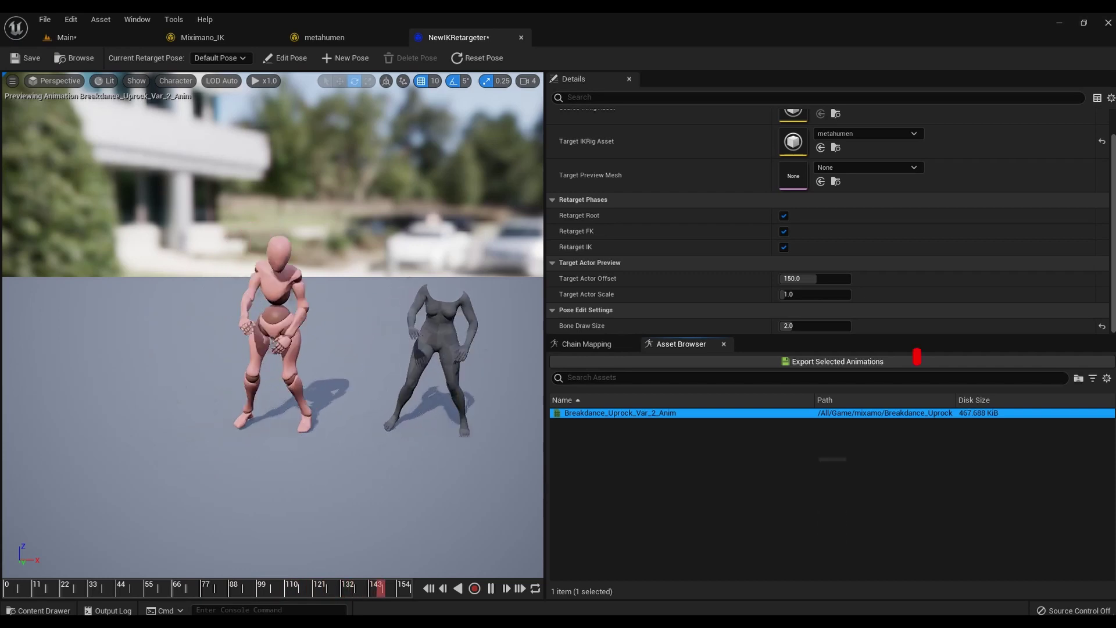
Start exporting the selected Breakdance_Uprock_Var_2_Anim animation for the MetaHuman.
{"action": "left_click", "coordinate": [838, 361]}
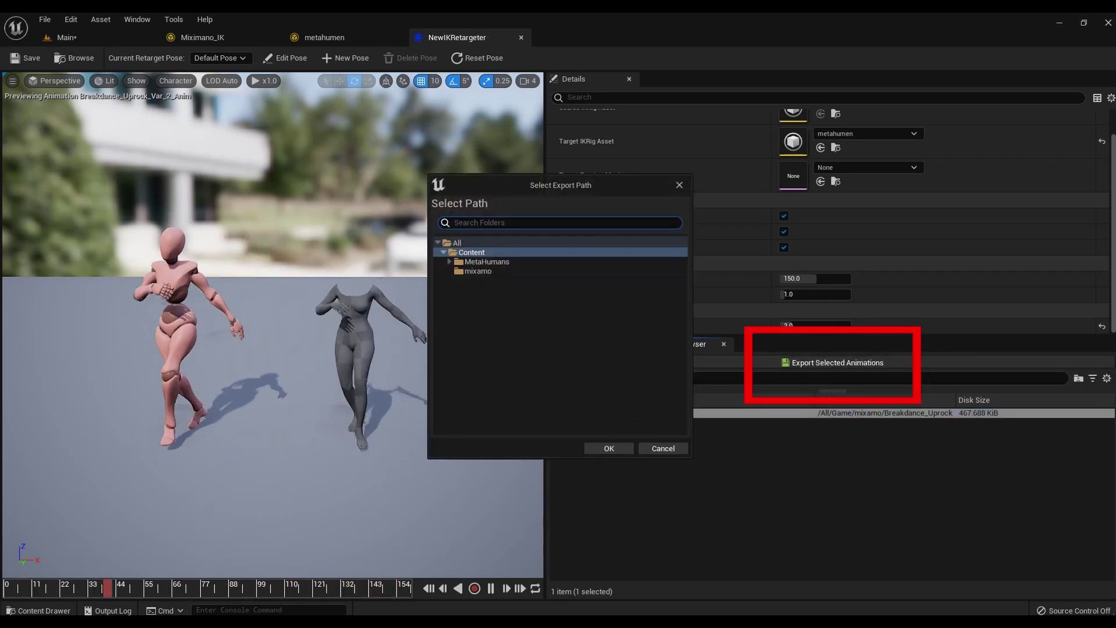